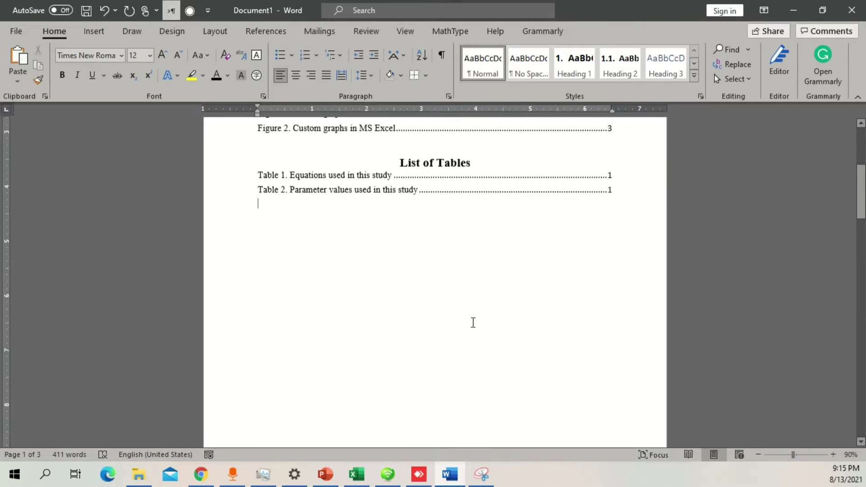
- Scroll up through the List of Figures and the List of Tables showing Table 1 and Table 2
{"action": "scroll", "coordinate": [471, 323], "scroll_direction": "up", "scroll_amount": 5}
- Delete the Table of Contents, both lists and the blank first page
{"action": "key", "text": "ctrl+a"}
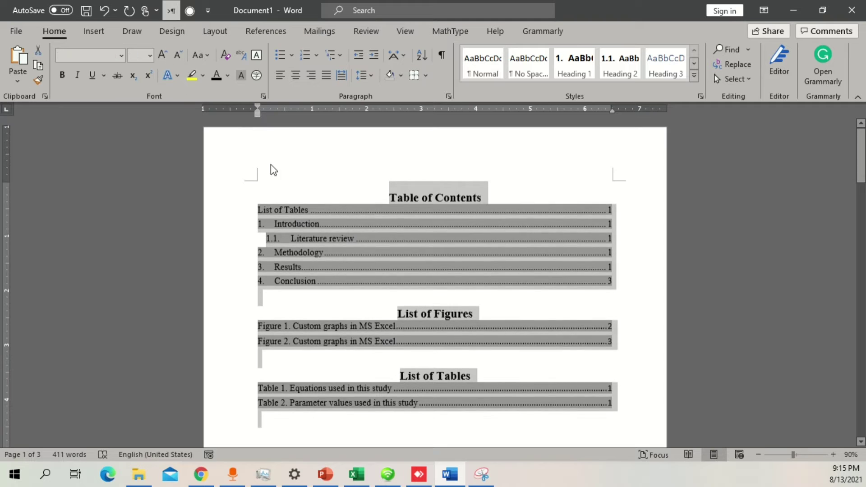
{"action": "key", "text": "Delete"}
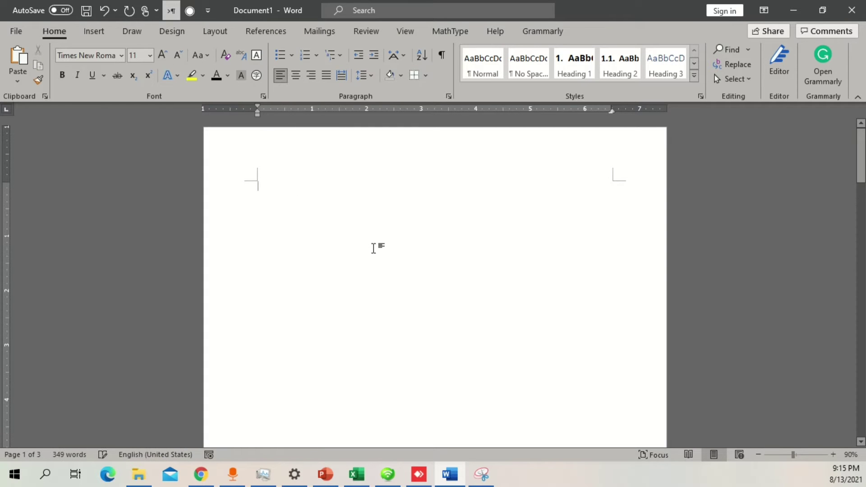
{"action": "key", "text": "Delete"}
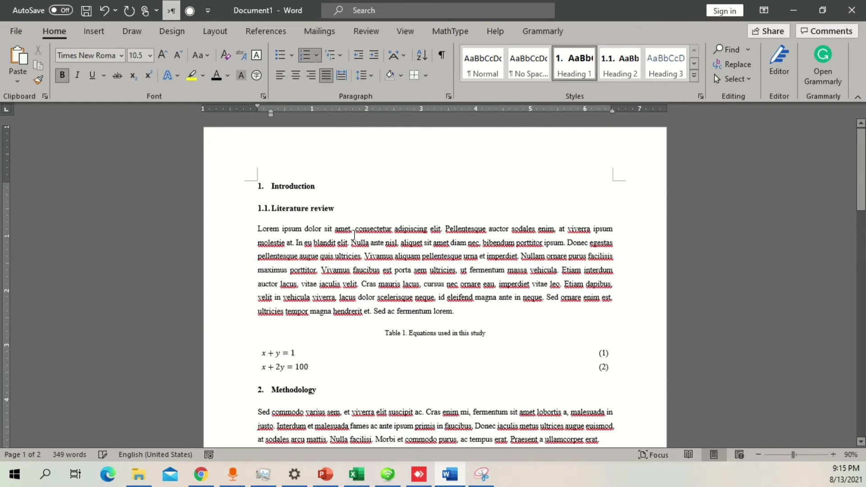
- Look at the spelling suggestions for 'ultricies' and the Lorem ipsum paragraph
{"action": "right_click", "coordinate": [436, 267]}
{"action": "left_click", "coordinate": [445, 340]}
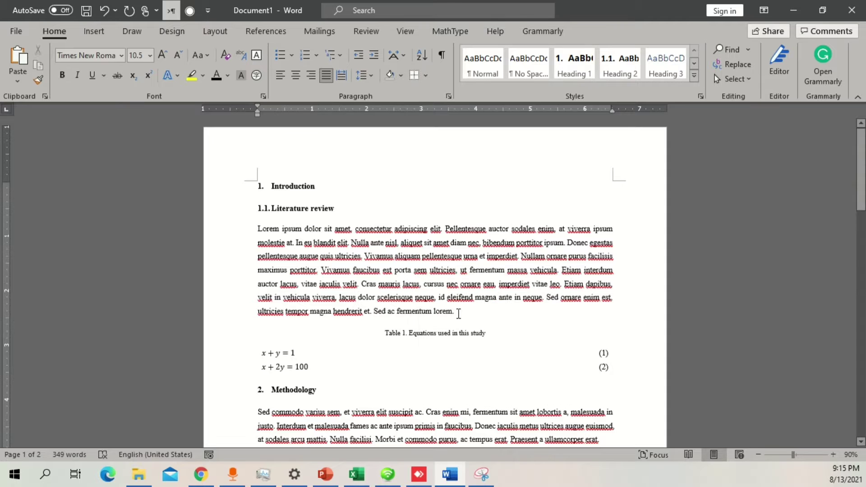
{"action": "left_click_drag", "start_coordinate": [458, 313], "coordinate": [258, 228]}
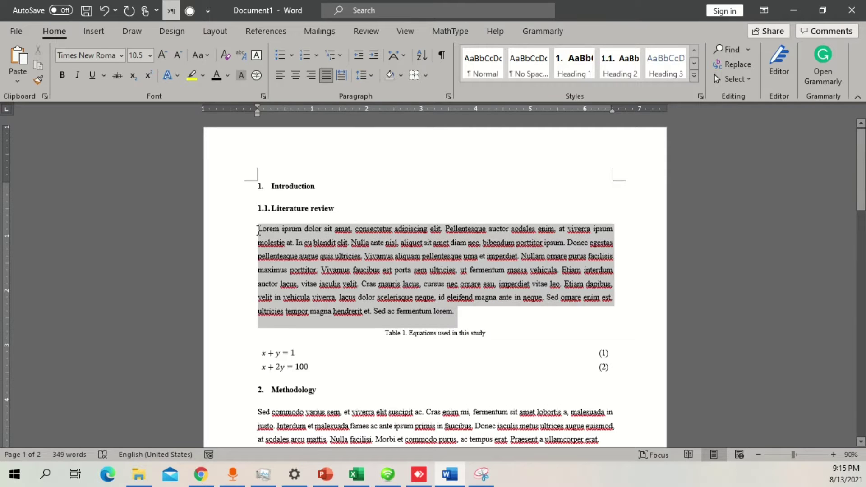
{"action": "left_click", "coordinate": [319, 280]}
- Check the Methodology and Results heading styles, then go to Table 1's first equation
{"action": "scroll", "coordinate": [326, 233], "scroll_direction": "down", "scroll_amount": 2}
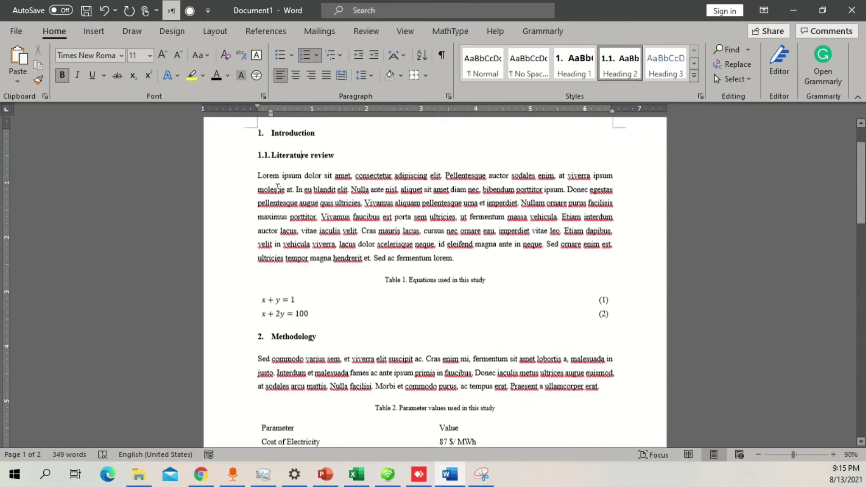
{"action": "left_click", "coordinate": [290, 337]}
{"action": "scroll", "coordinate": [326, 333], "scroll_direction": "down", "scroll_amount": 2}
{"action": "scroll", "coordinate": [326, 334], "scroll_direction": "down", "scroll_amount": 2}
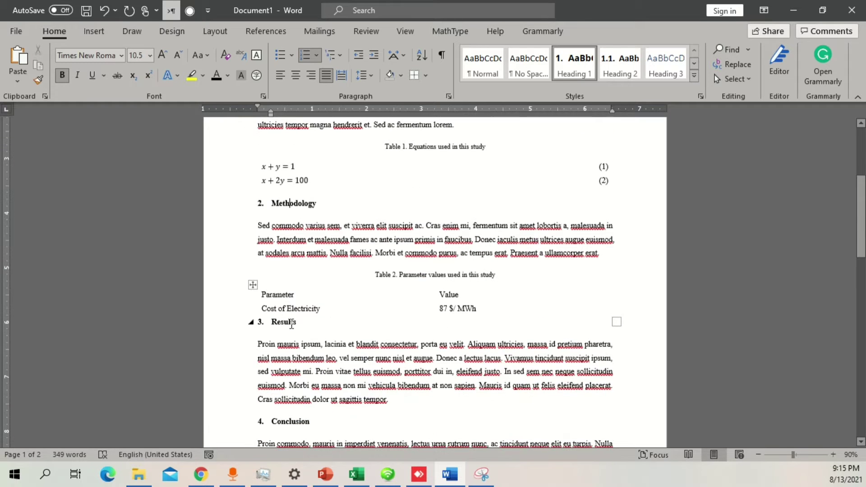
{"action": "left_click", "coordinate": [289, 325]}
{"action": "scroll", "coordinate": [289, 325], "scroll_direction": "down", "scroll_amount": 2}
{"action": "scroll", "coordinate": [413, 331], "scroll_direction": "up", "scroll_amount": 4}
{"action": "scroll", "coordinate": [413, 331], "scroll_direction": "up", "scroll_amount": 1}
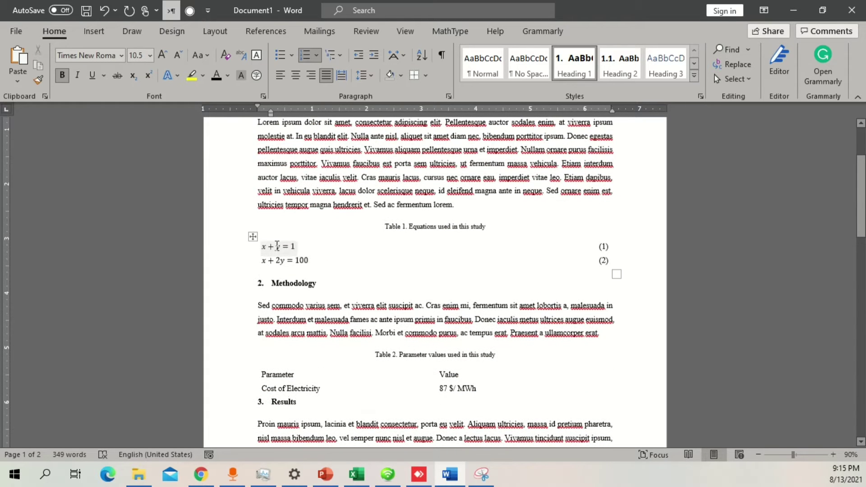
{"action": "left_click", "coordinate": [275, 247]}
- Apply All Borders to both Table 1 and Table 2
{"action": "left_click", "coordinate": [253, 236]}
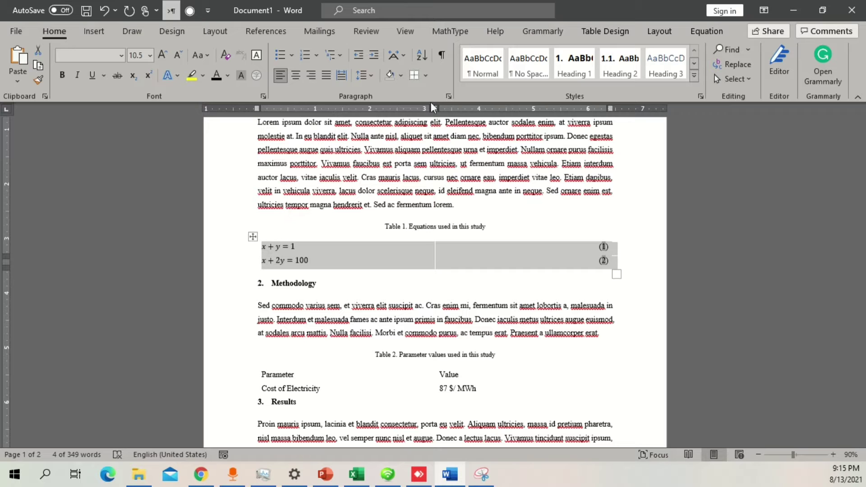
{"action": "left_click", "coordinate": [426, 76]}
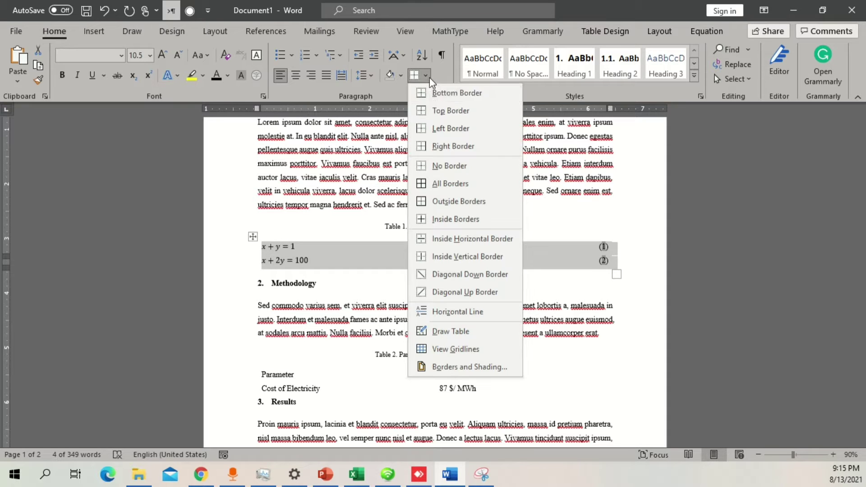
{"action": "left_click", "coordinate": [423, 184]}
{"action": "scroll", "coordinate": [402, 256], "scroll_direction": "down", "scroll_amount": 3}
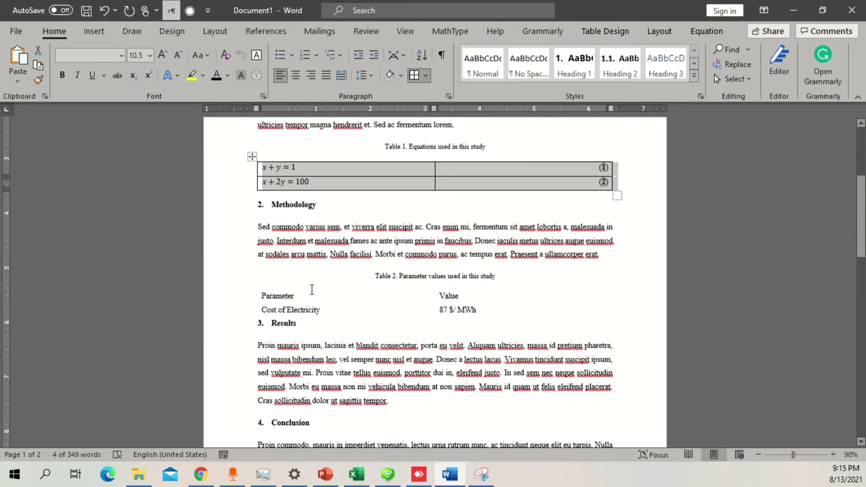
{"action": "left_click", "coordinate": [351, 276]}
{"action": "left_click", "coordinate": [253, 286]}
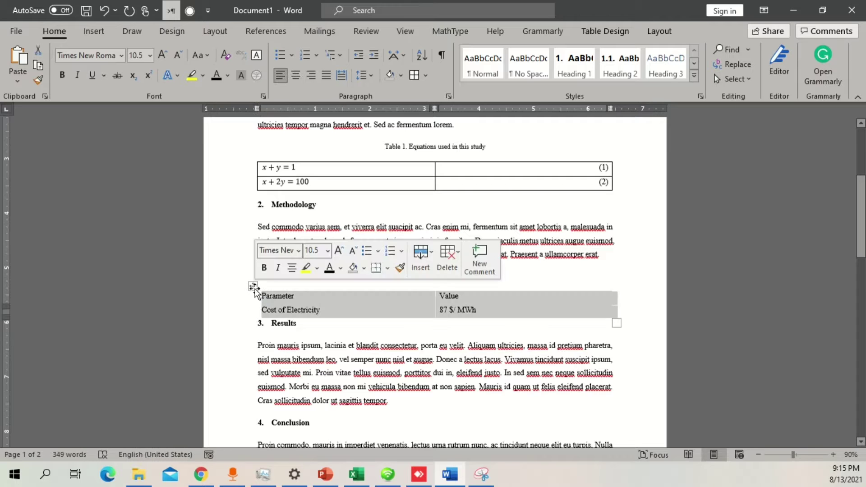
{"action": "left_click", "coordinate": [415, 75]}
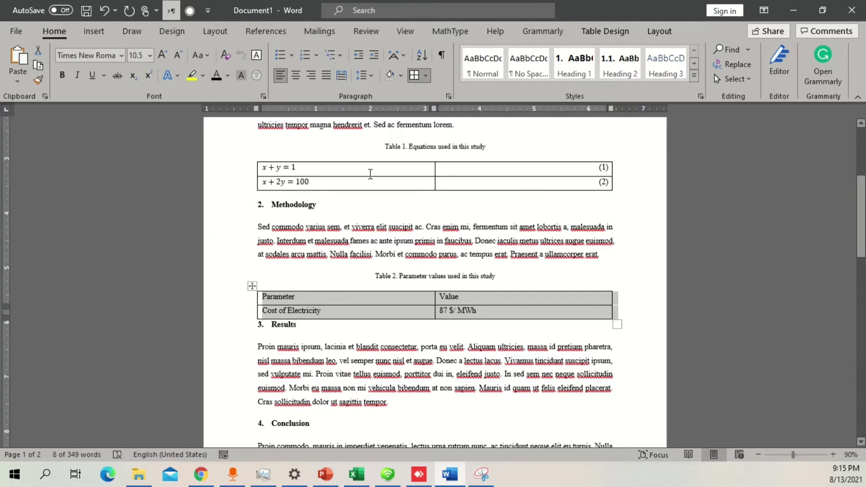
{"action": "left_click", "coordinate": [354, 167]}
- Clear Table 1's borders, then add top and bottom rules to its first row
{"action": "left_click_drag", "start_coordinate": [369, 170], "coordinate": [496, 184]}
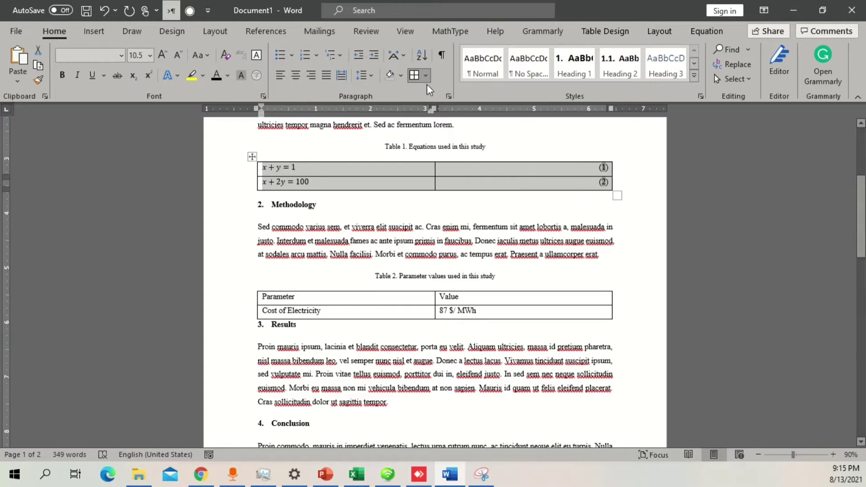
{"action": "left_click", "coordinate": [426, 77]}
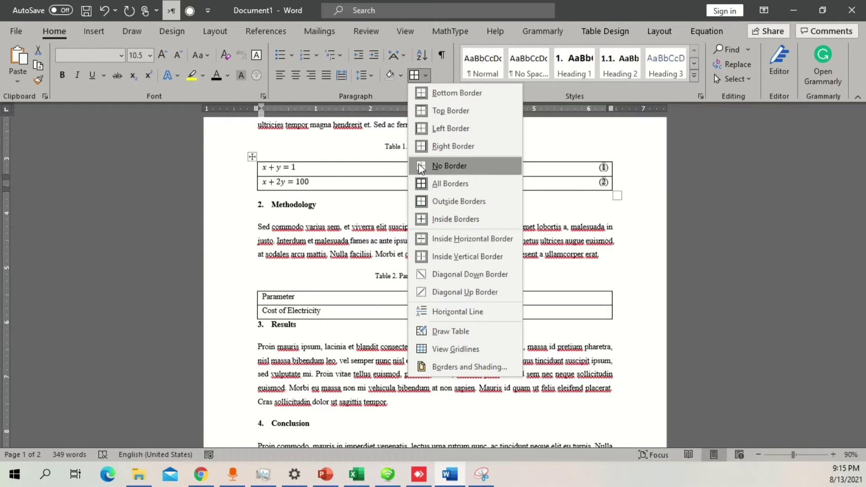
{"action": "left_click", "coordinate": [449, 166]}
{"action": "left_click_drag", "start_coordinate": [380, 167], "coordinate": [507, 172]}
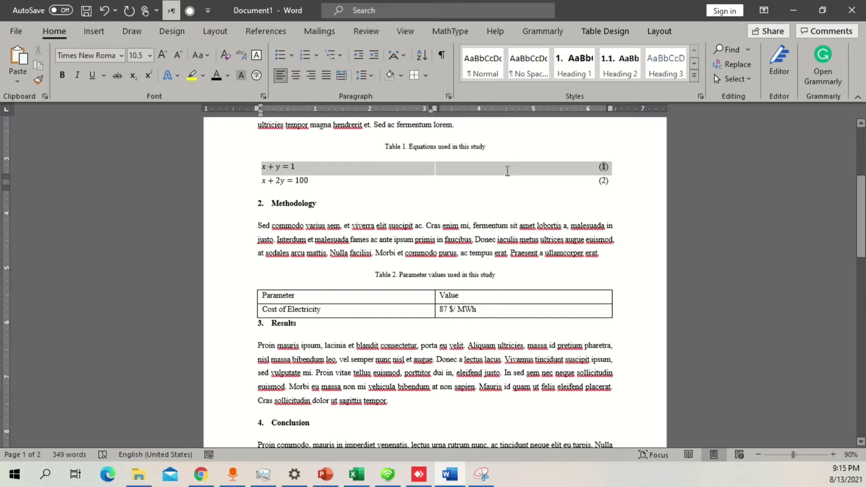
{"action": "left_click", "coordinate": [426, 75]}
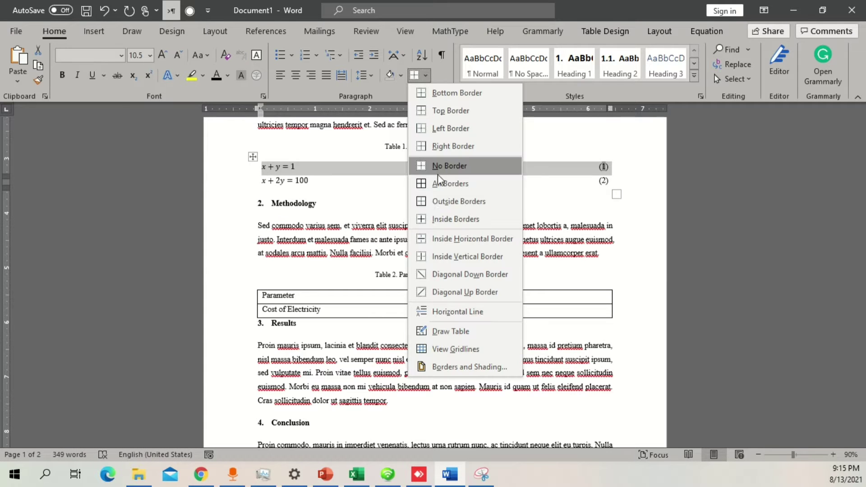
{"action": "left_click", "coordinate": [422, 93]}
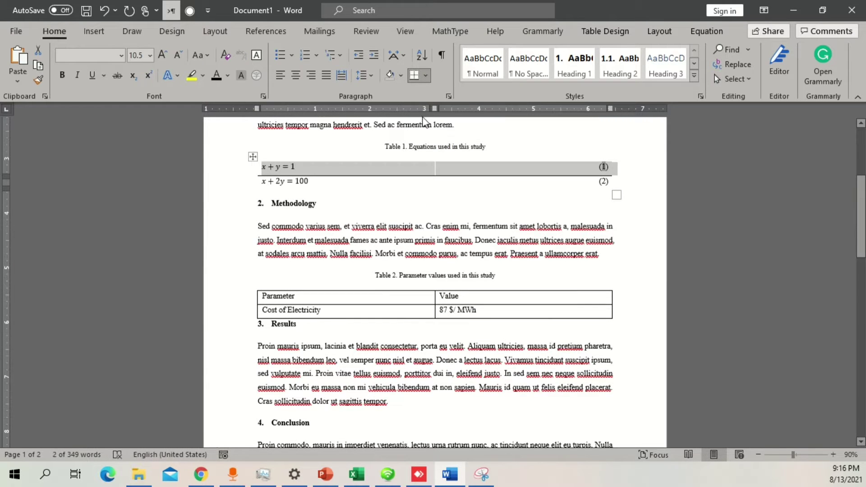
{"action": "left_click", "coordinate": [425, 75]}
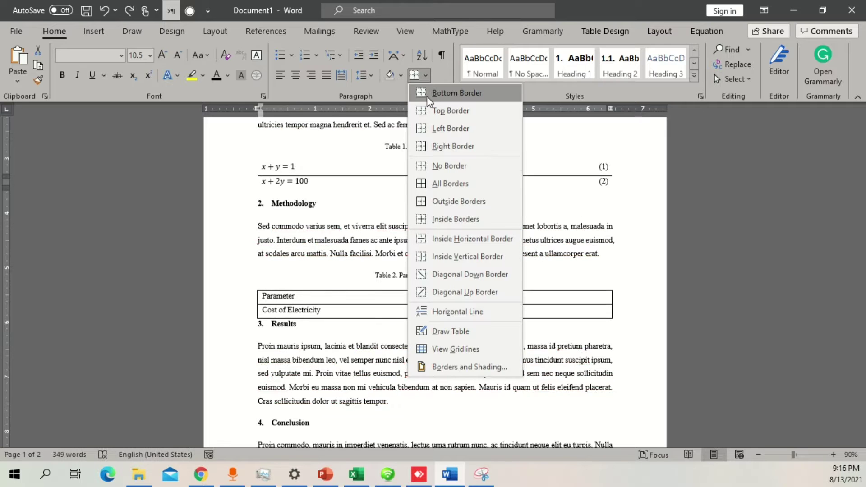
{"action": "left_click", "coordinate": [426, 111]}
- Add a bottom border under Table 1's second row
{"action": "left_click", "coordinate": [426, 76]}
{"action": "left_click", "coordinate": [426, 76]}
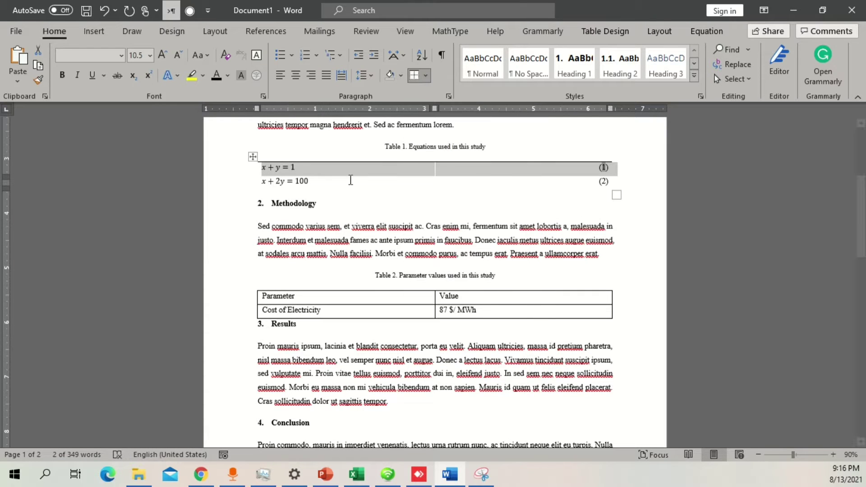
{"action": "left_click_drag", "start_coordinate": [311, 183], "coordinate": [542, 187]}
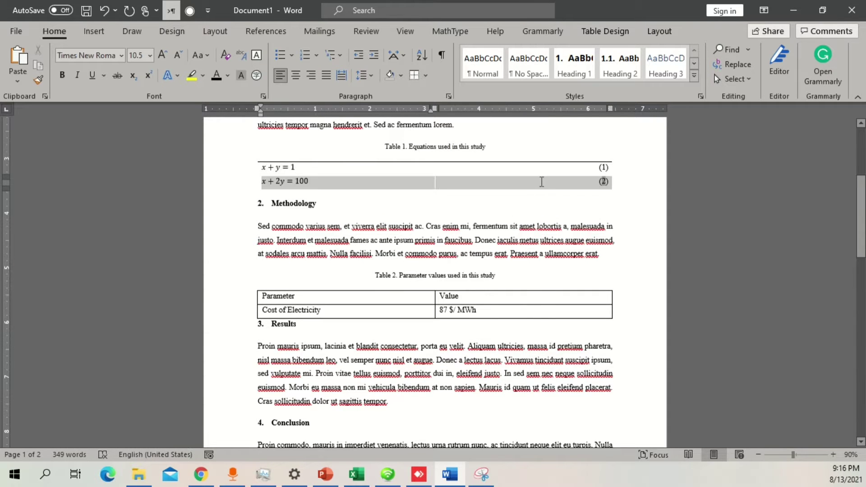
{"action": "left_click", "coordinate": [426, 76]}
{"action": "left_click", "coordinate": [427, 92]}
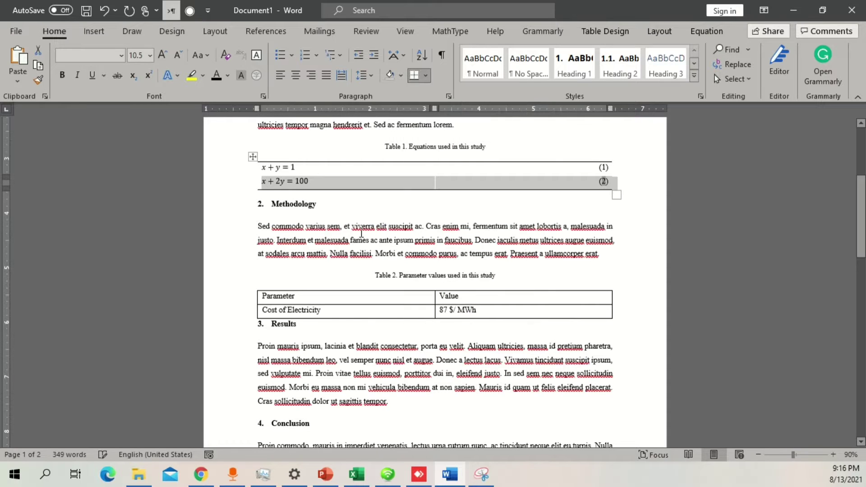
{"action": "left_click", "coordinate": [314, 289]}
- Reduce Table 2 to only top and bottom borders, then select the Table 1 caption
{"action": "left_click", "coordinate": [252, 285]}
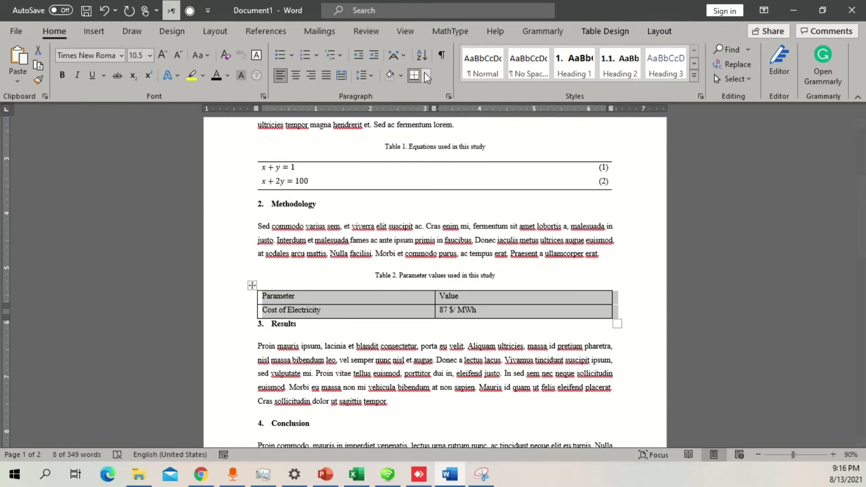
{"action": "left_click", "coordinate": [427, 75]}
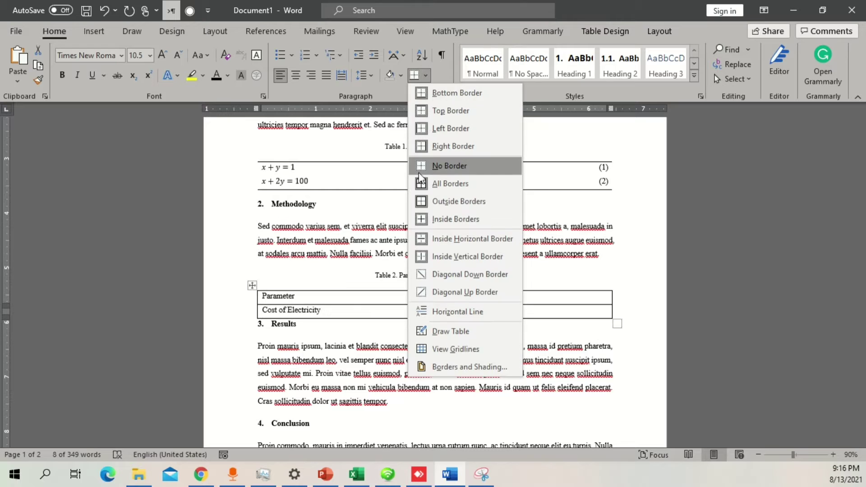
{"action": "left_click", "coordinate": [419, 169]}
{"action": "left_click", "coordinate": [429, 74]}
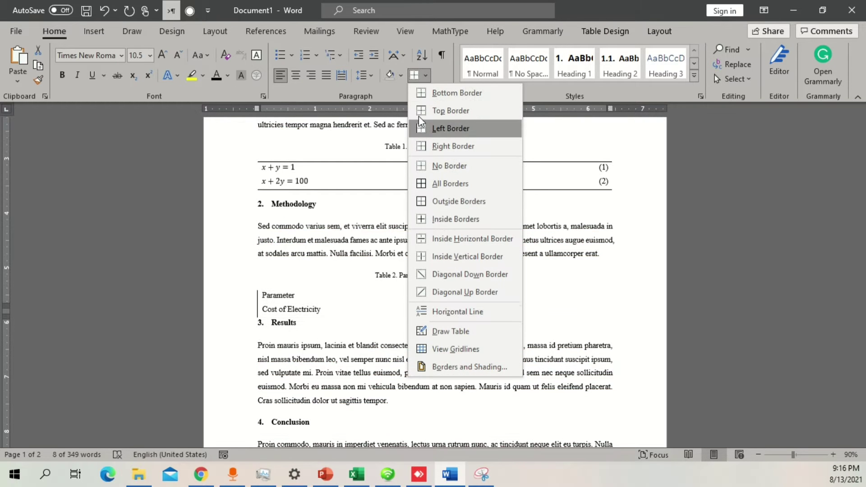
{"action": "left_click", "coordinate": [418, 109]}
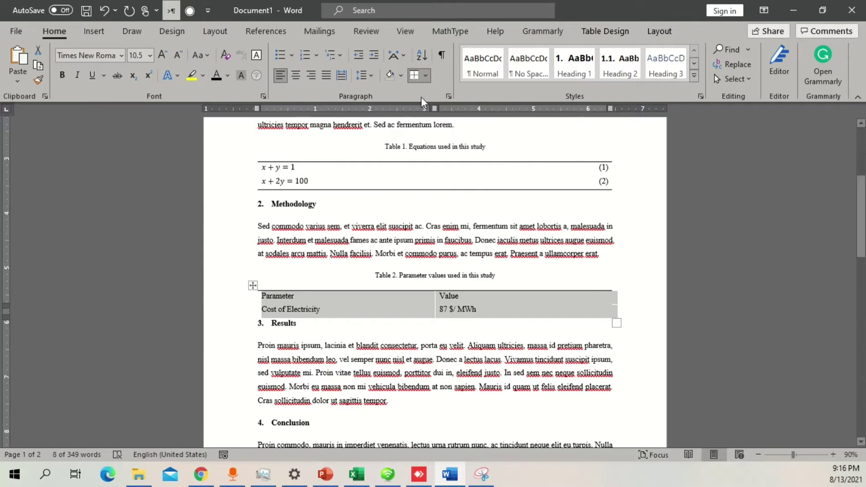
{"action": "left_click", "coordinate": [426, 76]}
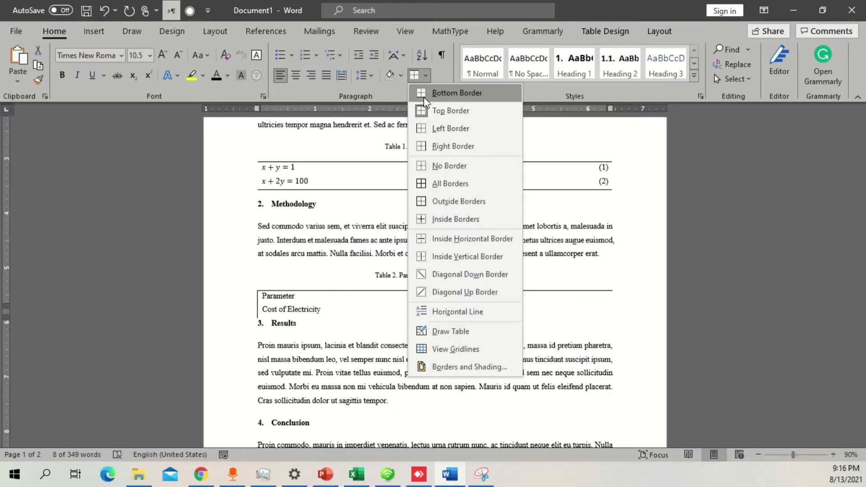
{"action": "left_click", "coordinate": [451, 92]}
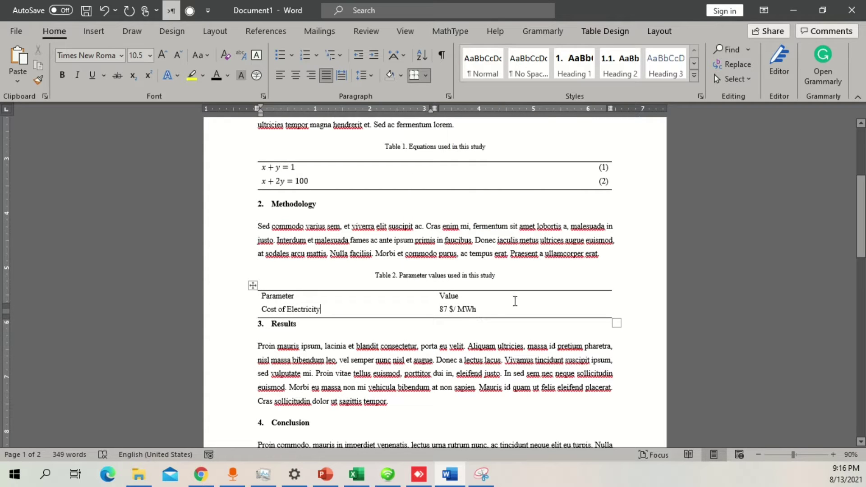
{"action": "left_click_drag", "start_coordinate": [487, 148], "coordinate": [383, 150]}
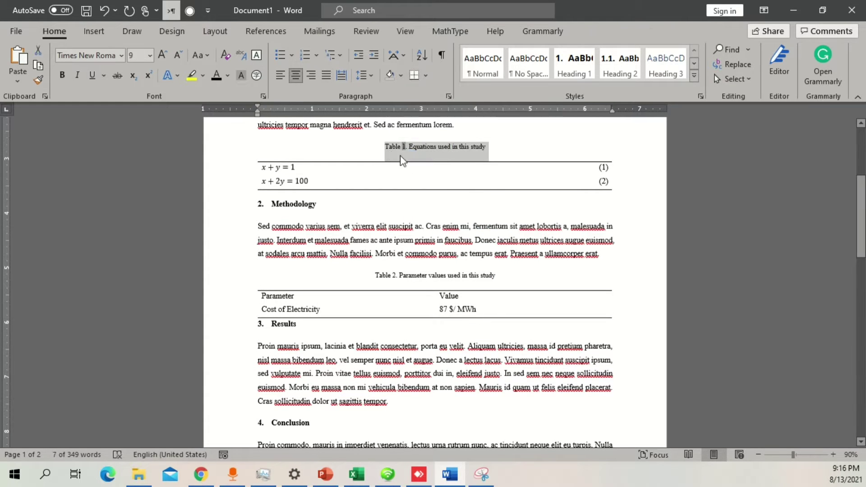
{"action": "key", "text": "ctrl+b"}
{"action": "left_click", "coordinate": [163, 55]}
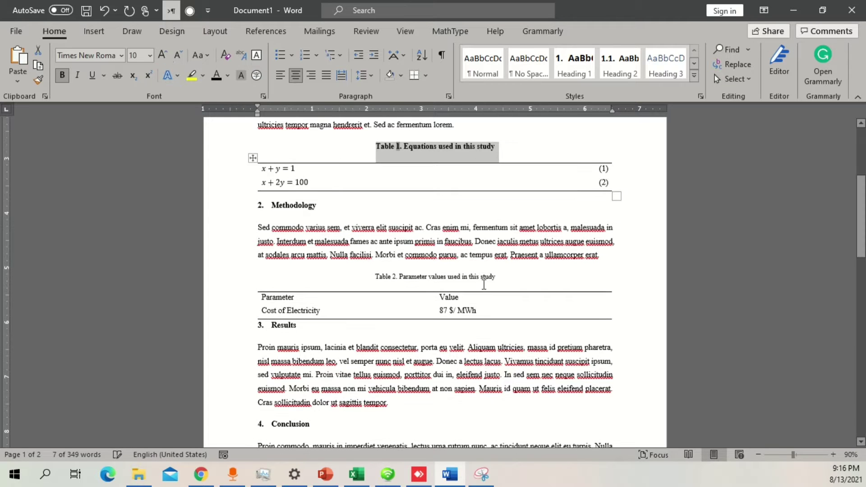
{"action": "left_click_drag", "start_coordinate": [500, 278], "coordinate": [379, 280]}
{"action": "key", "text": "ctrl+b"}
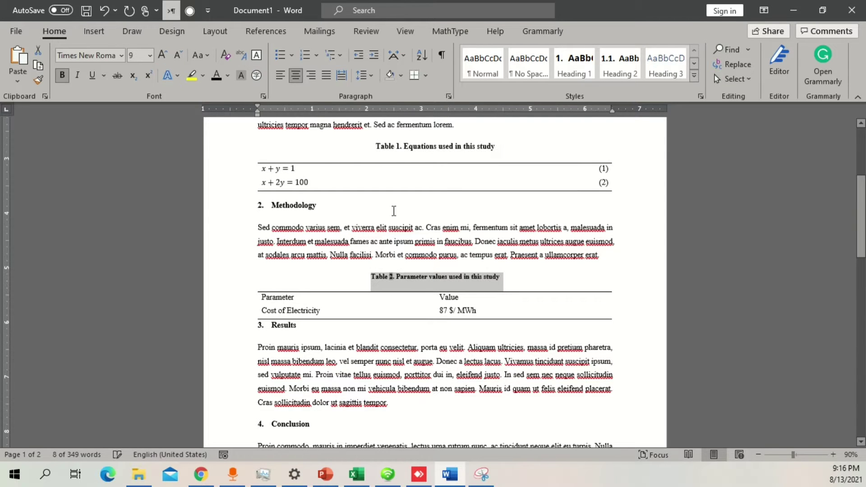
{"action": "left_click", "coordinate": [169, 55]}
{"action": "left_click", "coordinate": [274, 175]}
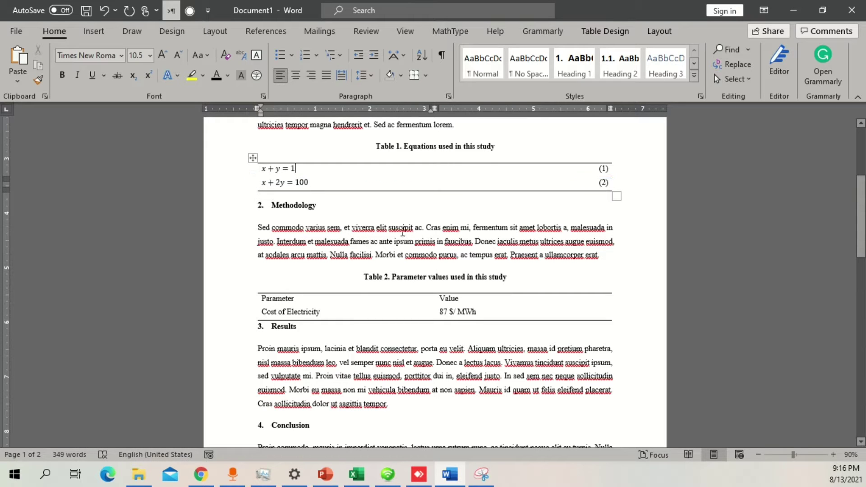
{"action": "left_click_drag", "start_coordinate": [366, 170], "coordinate": [487, 188]}
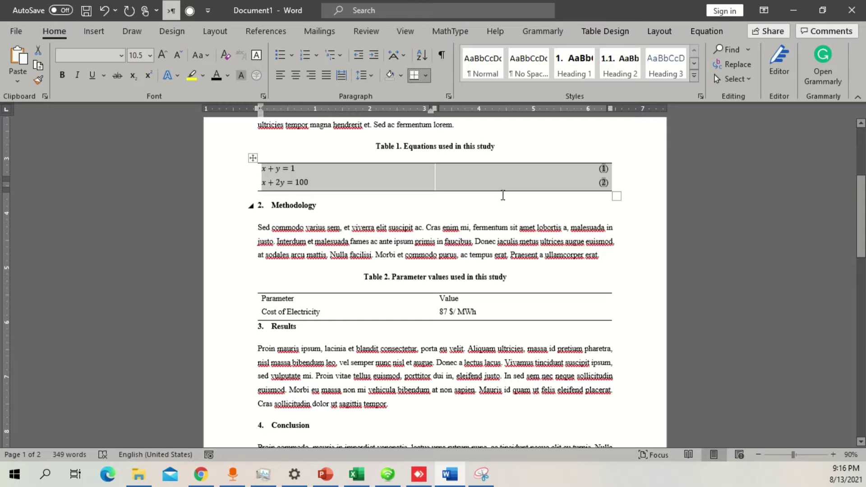
{"action": "scroll", "coordinate": [522, 230], "scroll_direction": "down", "scroll_amount": 1}
{"action": "scroll", "coordinate": [529, 259], "scroll_direction": "up", "scroll_amount": 4}
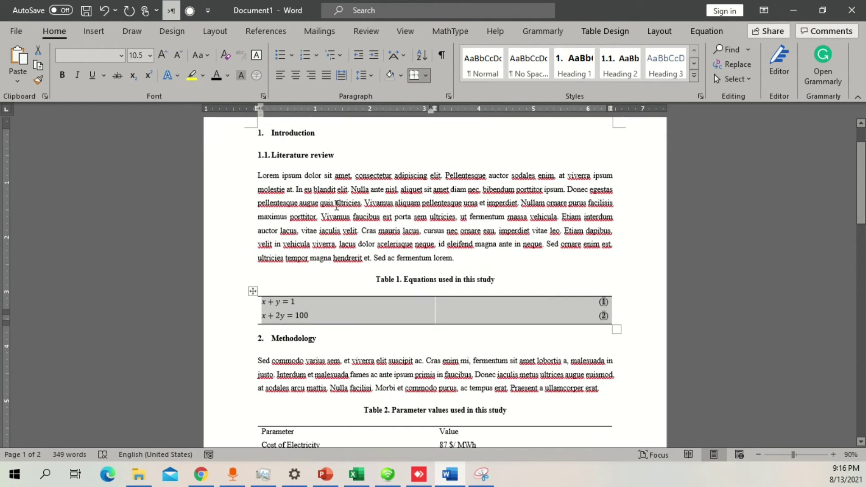
- Remove the automatic numbering from Introduction and Literature review, then type '1.' before Introduction
{"action": "left_click", "coordinate": [272, 133]}
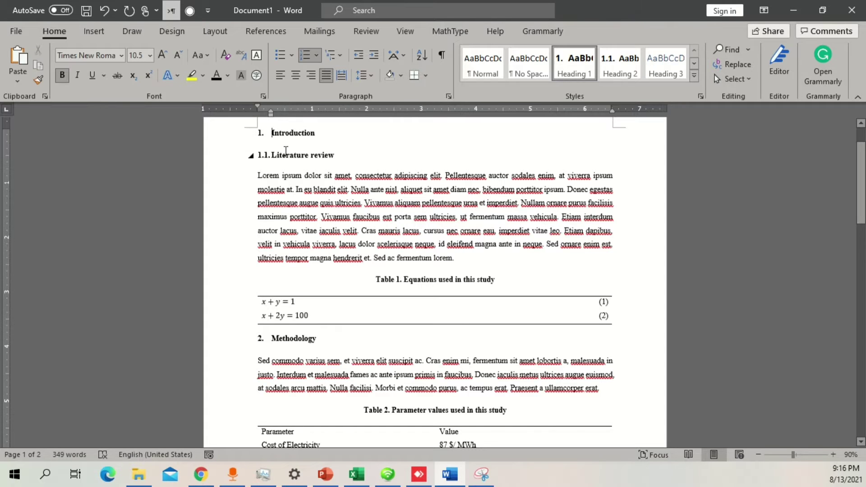
{"action": "key", "text": "BackSpace"}
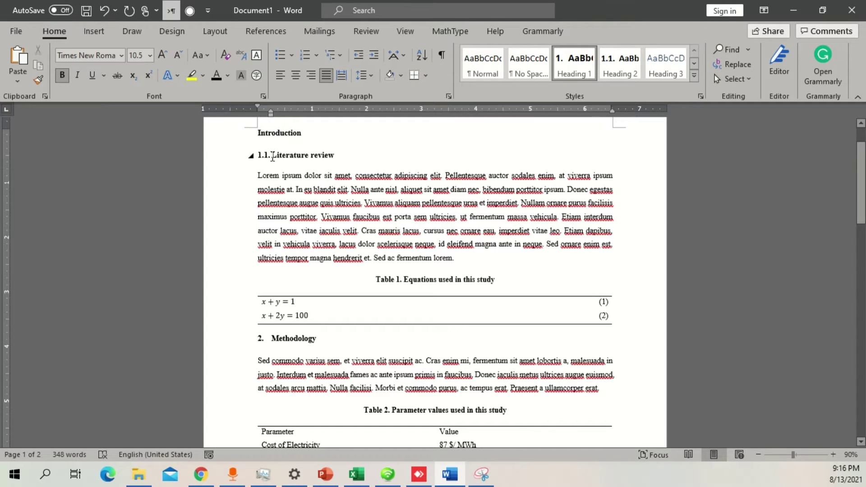
{"action": "left_click", "coordinate": [273, 155]}
{"action": "key", "text": "BackSpace"}
{"action": "key", "text": "BackSpace"}
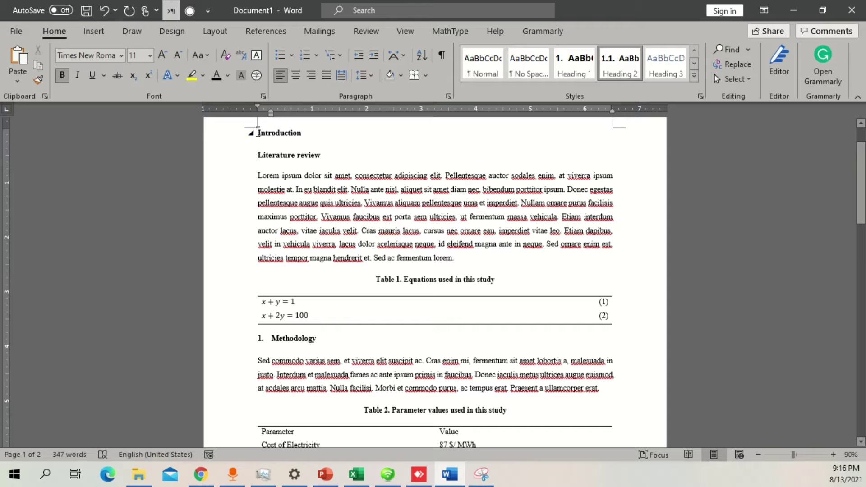
{"action": "left_click", "coordinate": [258, 133]}
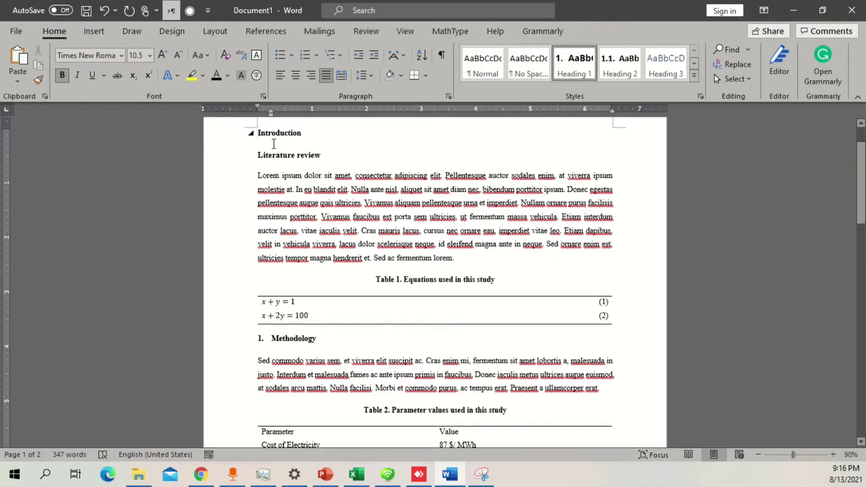
{"action": "type", "text": "1."}
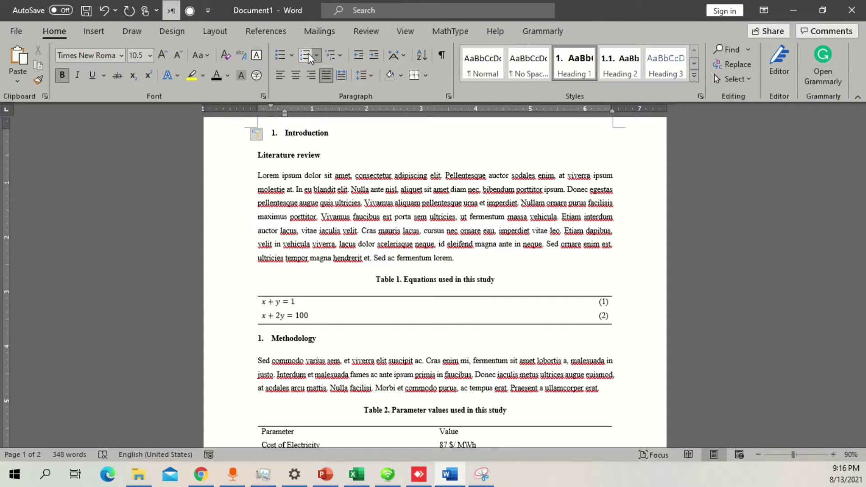
- Update the Heading 1 style to match the renumbered Introduction heading
{"action": "triple_click", "coordinate": [339, 136]}
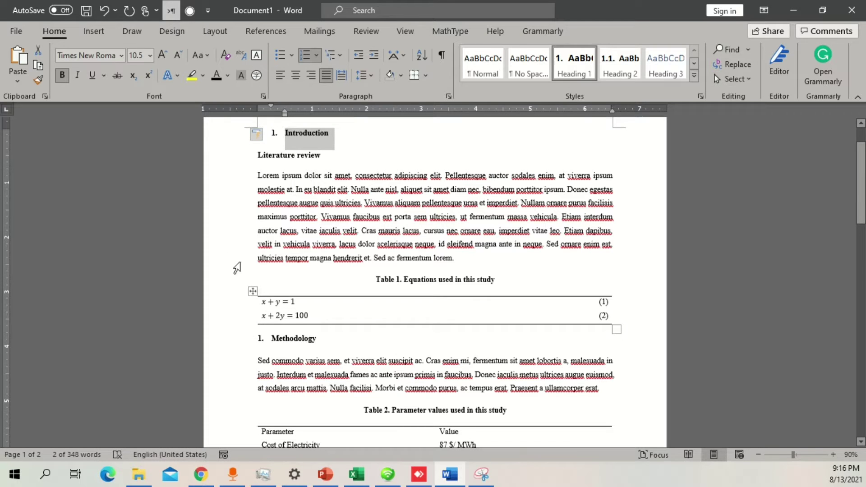
{"action": "right_click", "coordinate": [572, 62]}
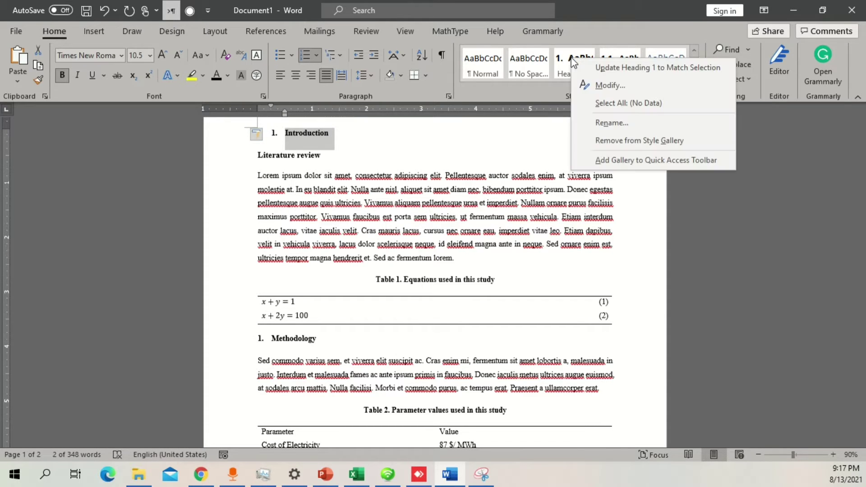
{"action": "left_click", "coordinate": [595, 67]}
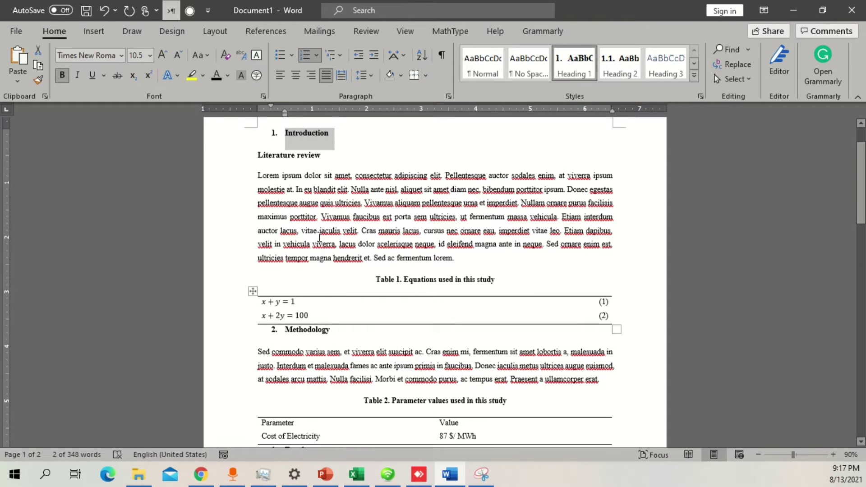
- Tidy the line before 2. Methodology and add space before that heading
{"action": "left_click", "coordinate": [285, 330]}
{"action": "key", "text": "Return"}
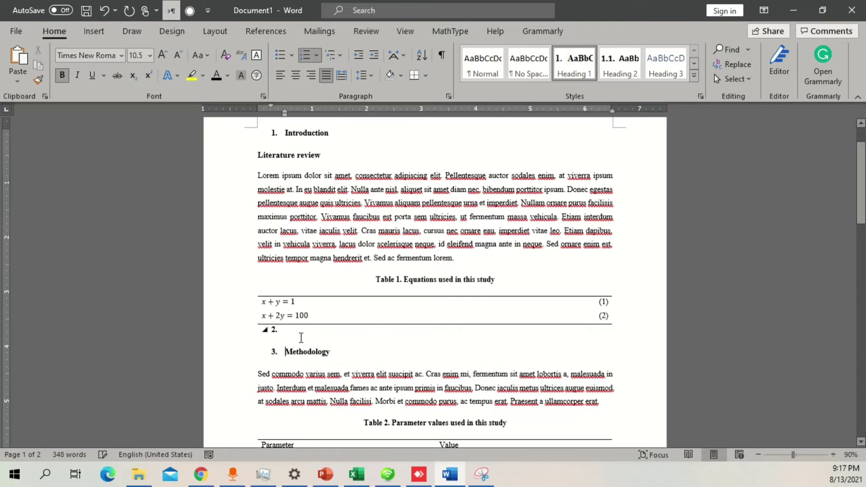
{"action": "key", "text": "BackSpace"}
{"action": "key", "text": "BackSpace"}
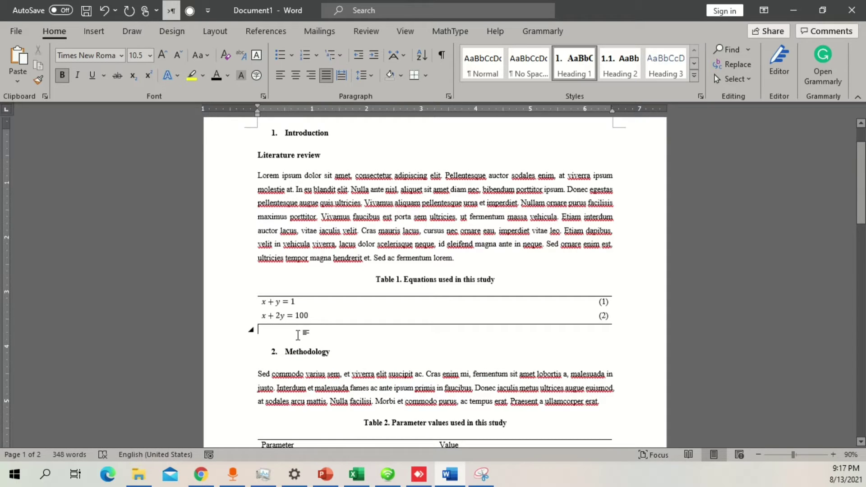
{"action": "key", "text": "Delete"}
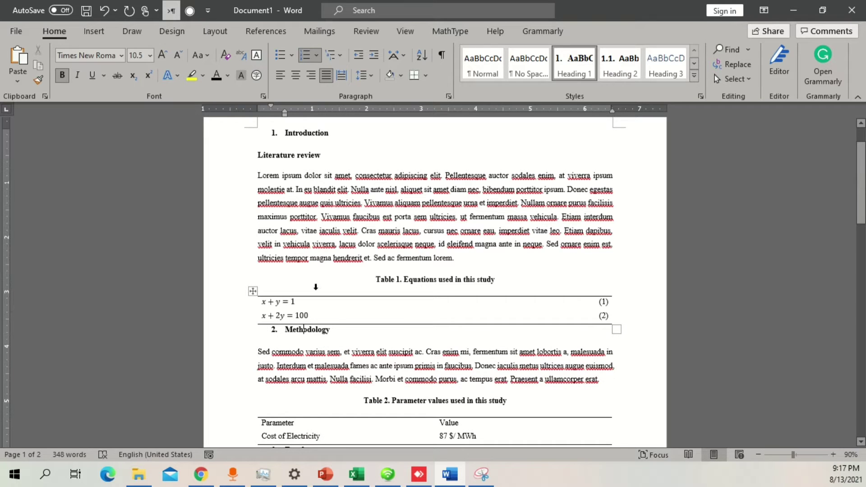
{"action": "left_click", "coordinate": [367, 75]}
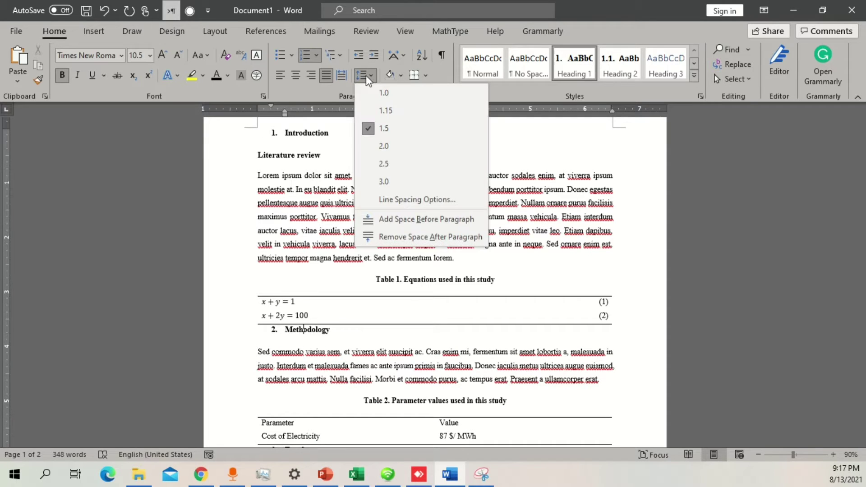
{"action": "left_click", "coordinate": [418, 221]}
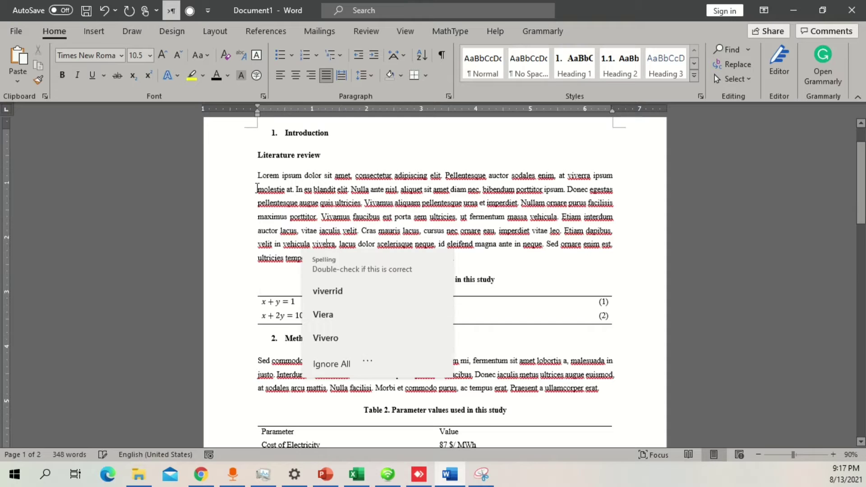
- Type '1.1.' before Literature review and give it the Heading 2 style
{"action": "left_click", "coordinate": [259, 171]}
{"action": "left_click", "coordinate": [259, 156]}
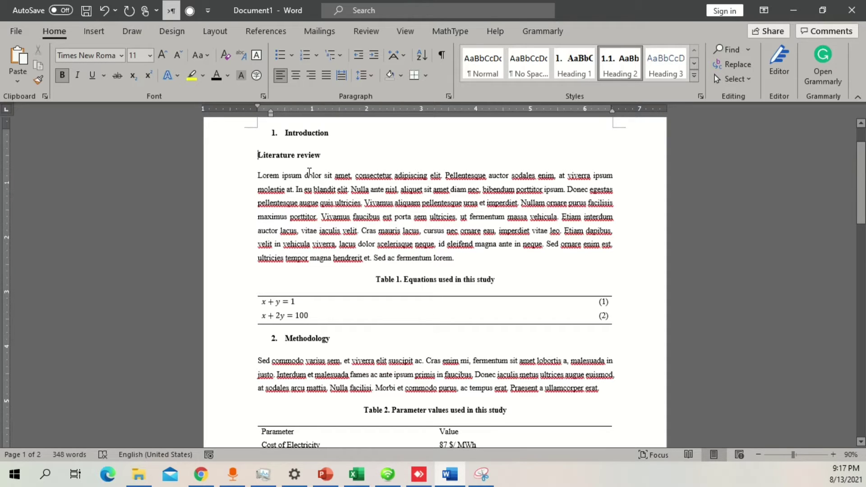
{"action": "type", "text": "1.1."}
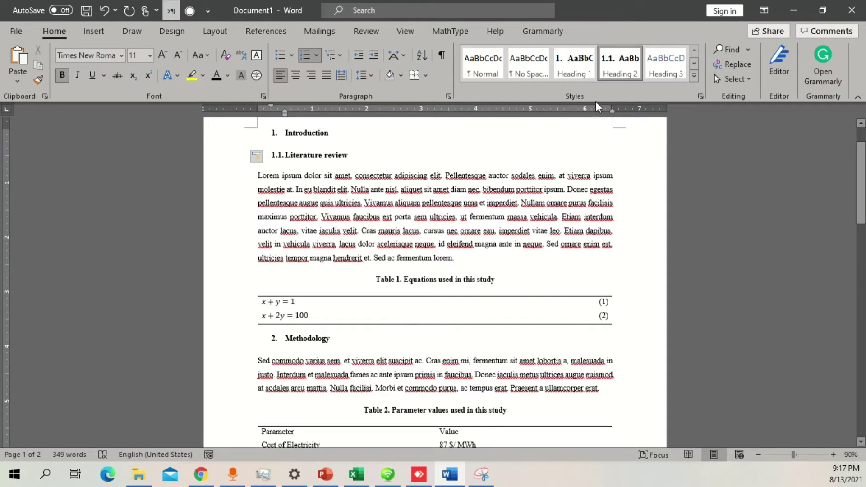
{"action": "left_click", "coordinate": [620, 69]}
{"action": "key", "text": "BackSpace"}
{"action": "key", "text": "BackSpace"}
{"action": "key", "text": "BackSpace"}
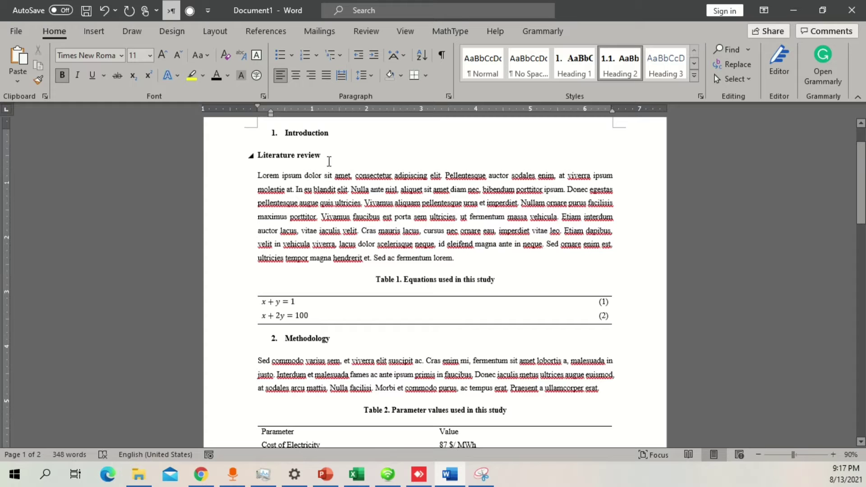
{"action": "left_click_drag", "start_coordinate": [329, 161], "coordinate": [246, 156]}
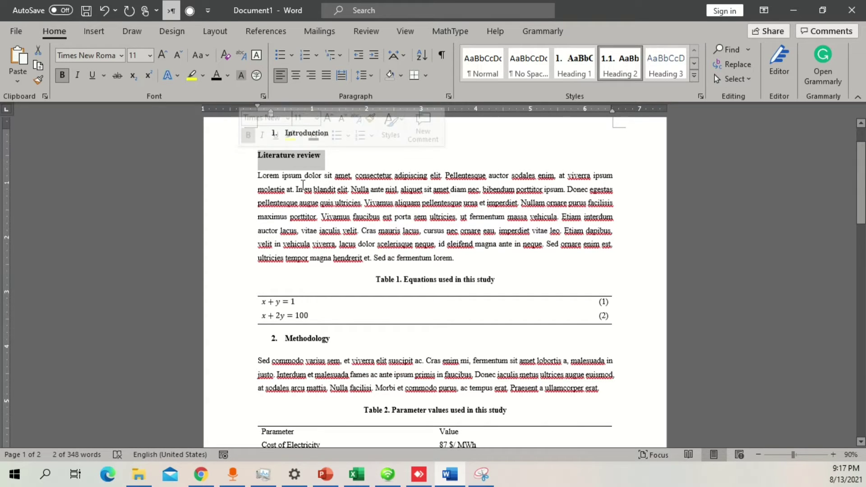
{"action": "left_click", "coordinate": [620, 63]}
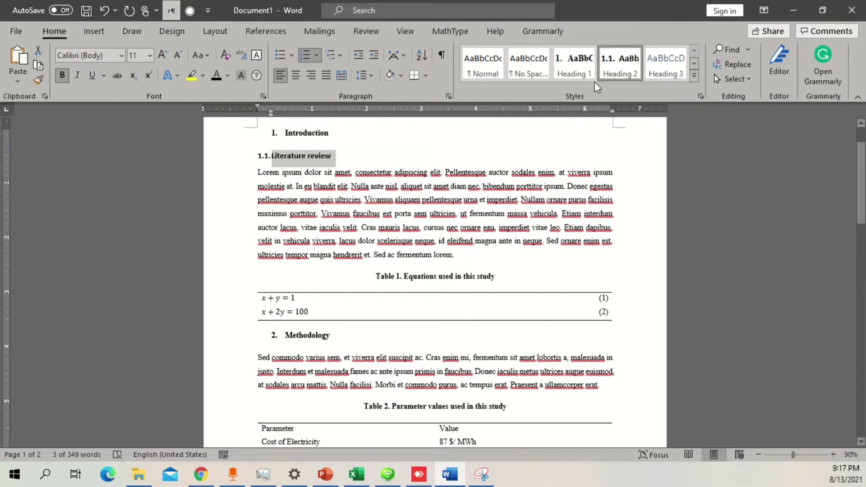
- Modify the Heading 2 style to indent it by 0.5 inch
{"action": "right_click", "coordinate": [619, 61]}
{"action": "left_click", "coordinate": [650, 87]}
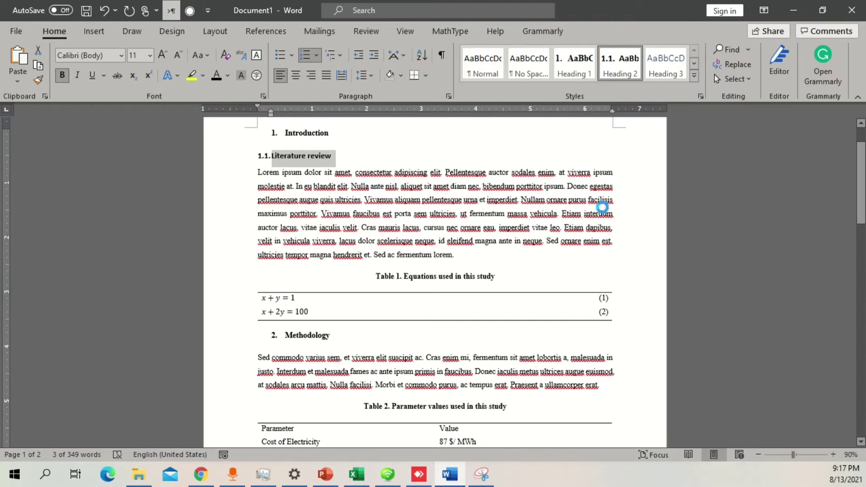
{"action": "left_click_drag", "start_coordinate": [456, 63], "coordinate": [620, 68]}
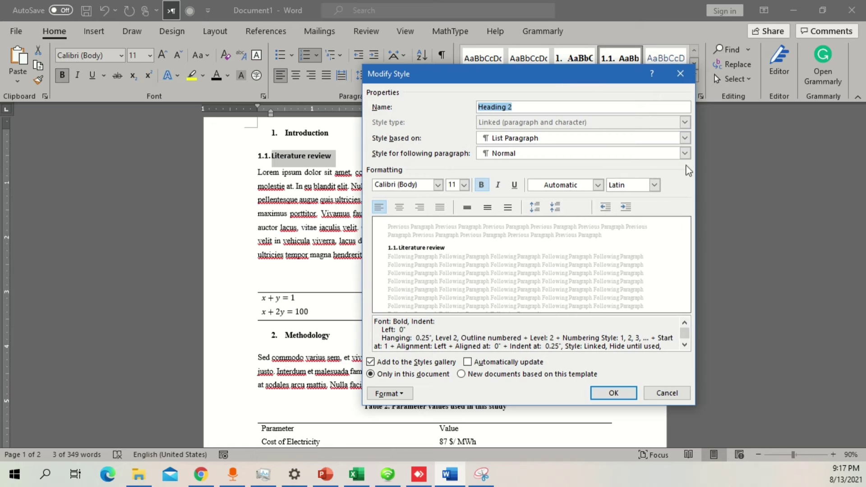
{"action": "left_click", "coordinate": [626, 207]}
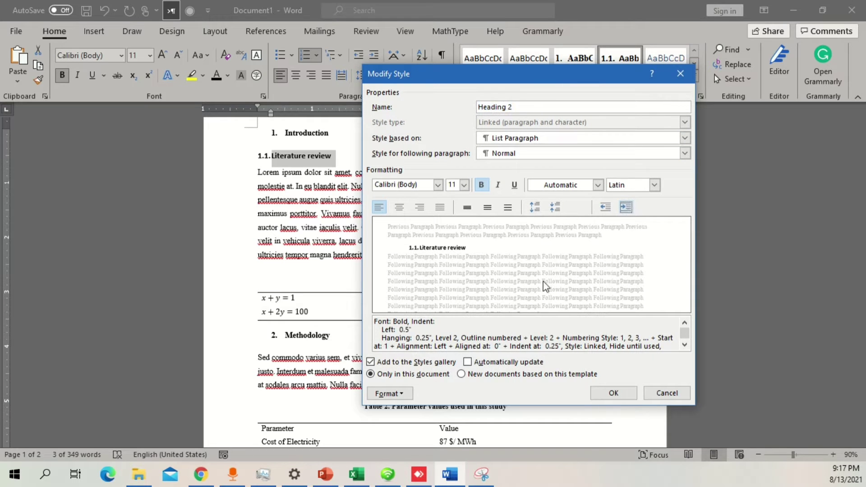
{"action": "left_click", "coordinate": [624, 393]}
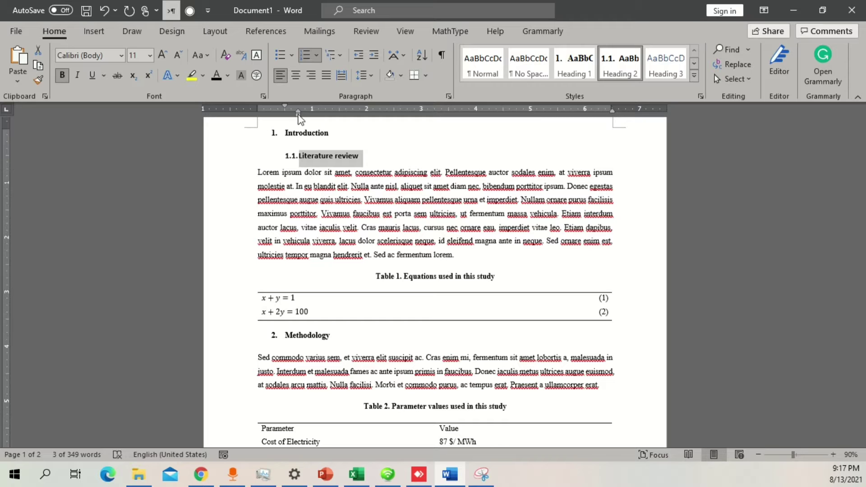
- Adjust the Literature review indent on the ruler and update Heading 2 to match it
{"action": "left_click_drag", "start_coordinate": [299, 116], "coordinate": [284, 116]}
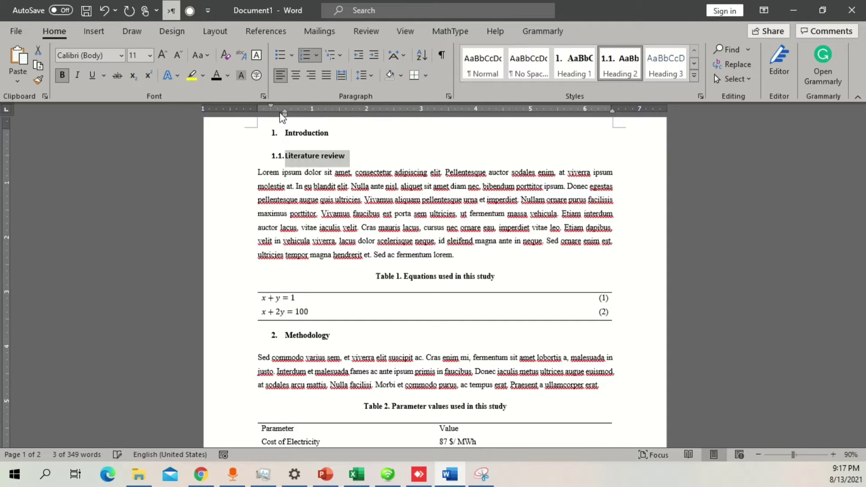
{"action": "left_click", "coordinate": [355, 153]}
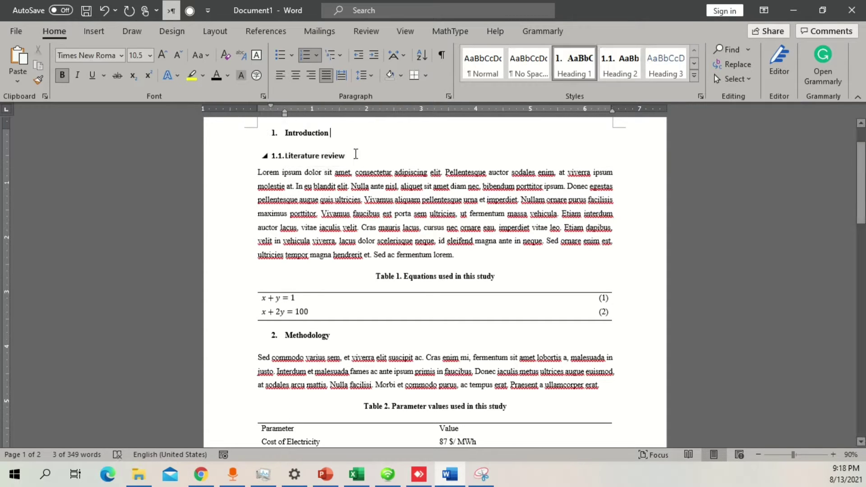
{"action": "left_click", "coordinate": [257, 156]}
{"action": "right_click", "coordinate": [610, 65]}
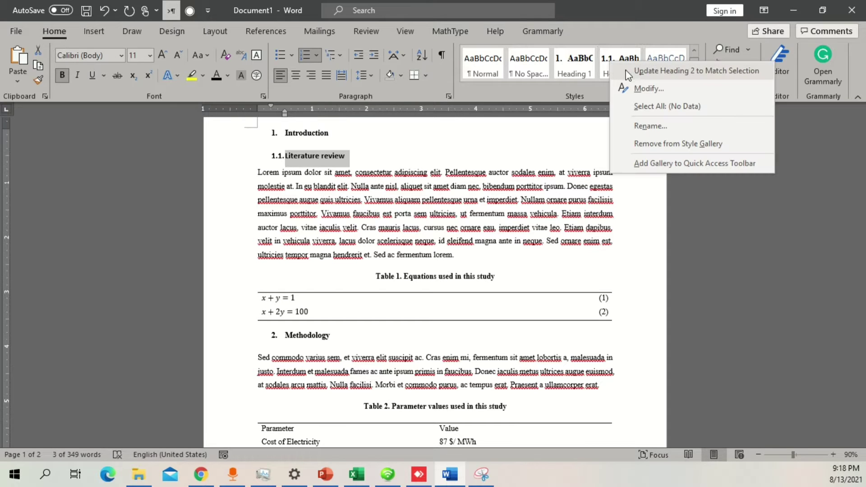
{"action": "left_click", "coordinate": [634, 83]}
{"action": "right_click", "coordinate": [382, 195]}
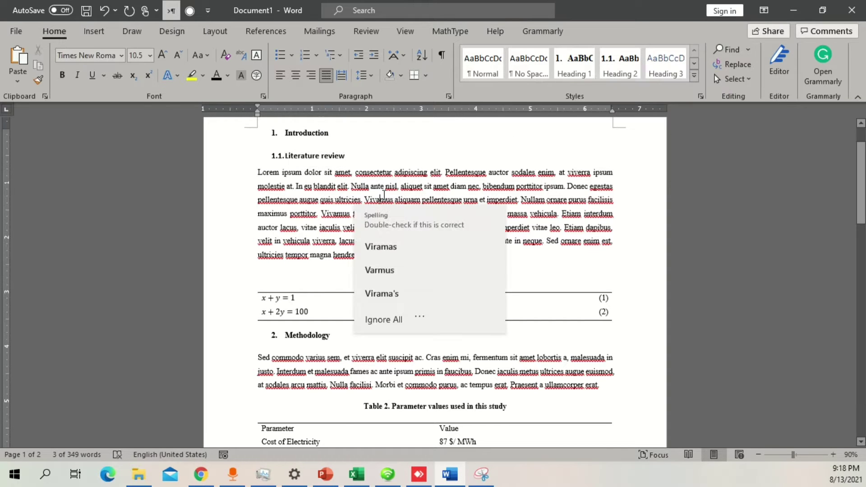
{"action": "right_click", "coordinate": [324, 186]}
{"action": "left_click", "coordinate": [325, 156]}
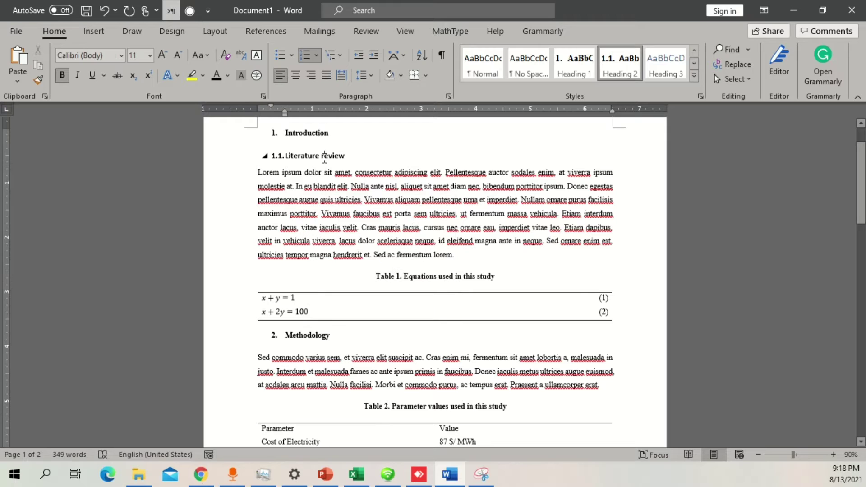
{"action": "triple_click", "coordinate": [351, 156]}
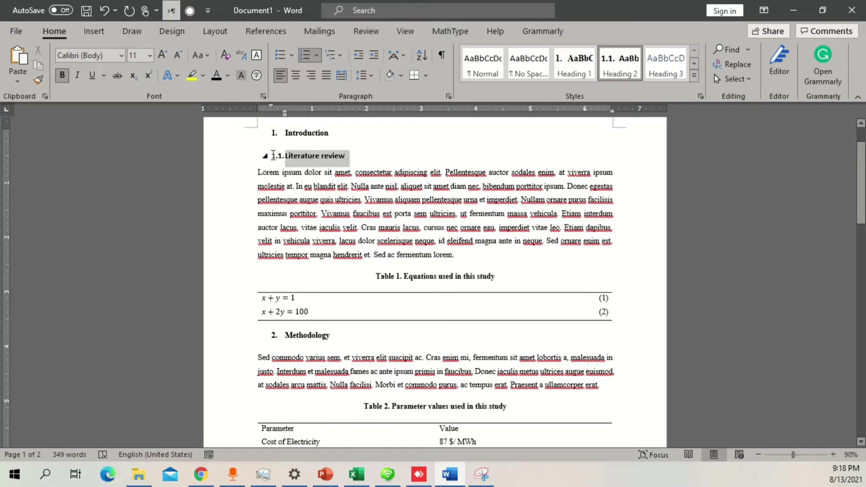
{"action": "right_click", "coordinate": [323, 200]}
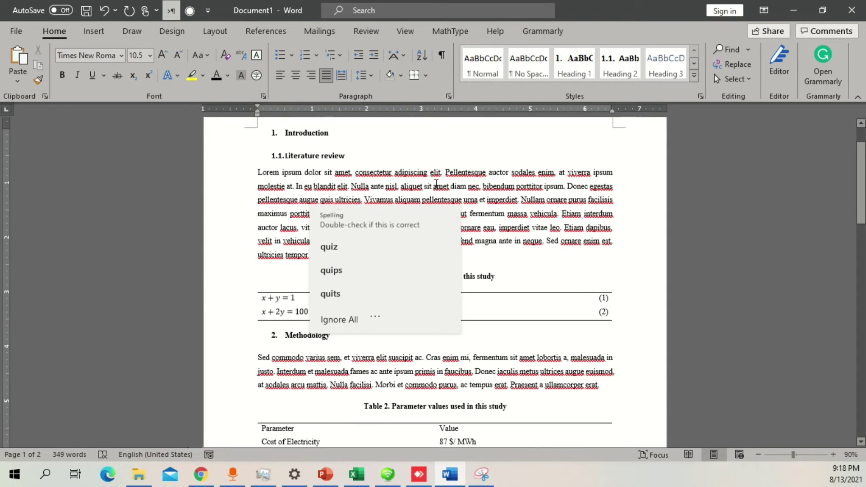
{"action": "left_click", "coordinate": [696, 225]}
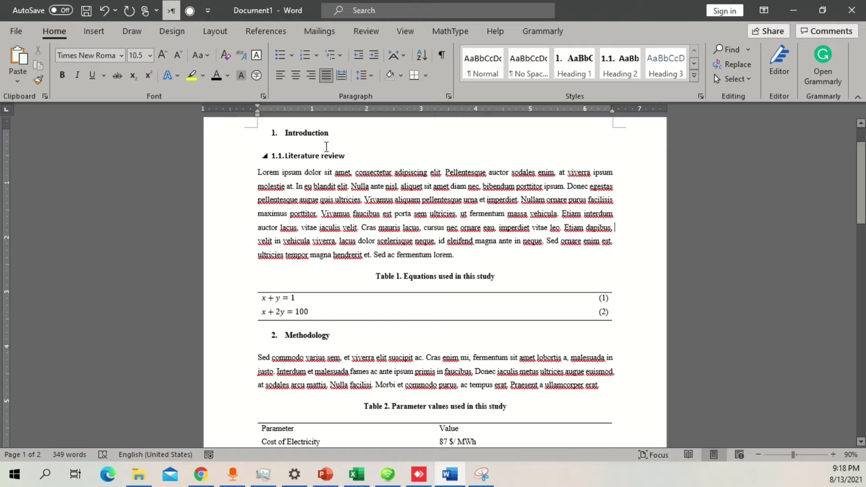
{"action": "scroll", "coordinate": [628, 227], "scroll_direction": "down", "scroll_amount": 2}
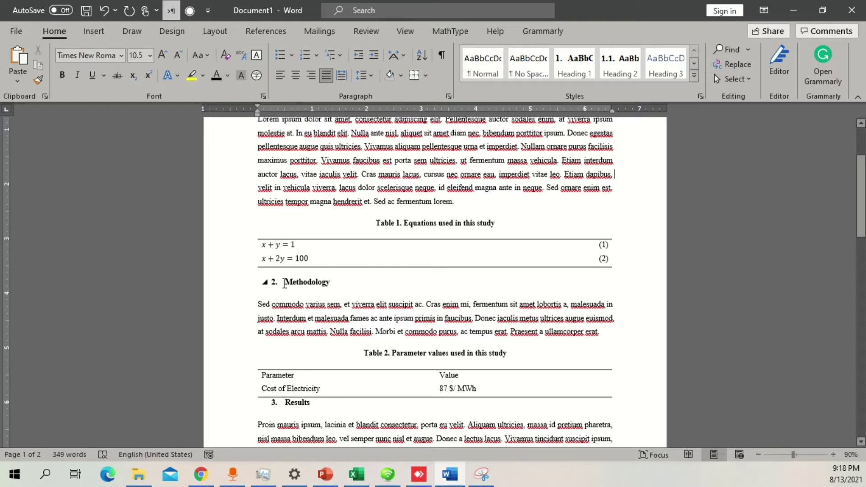
{"action": "left_click", "coordinate": [286, 283]}
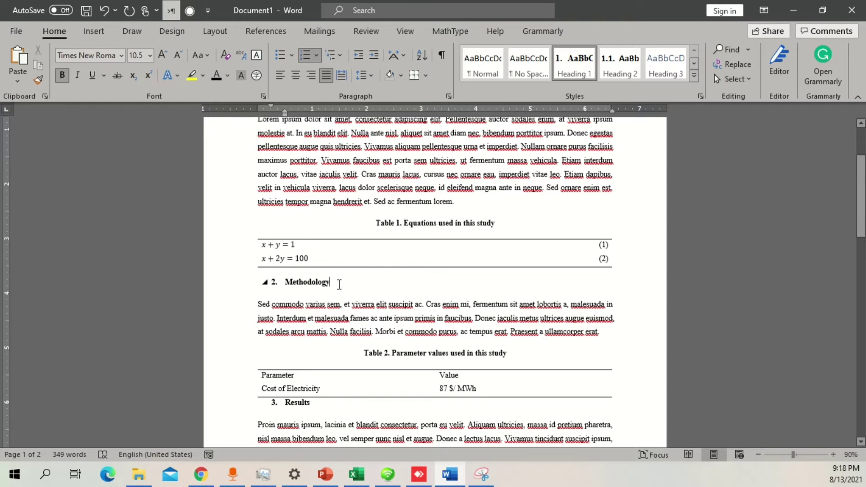
{"action": "type", "text": "\\"}
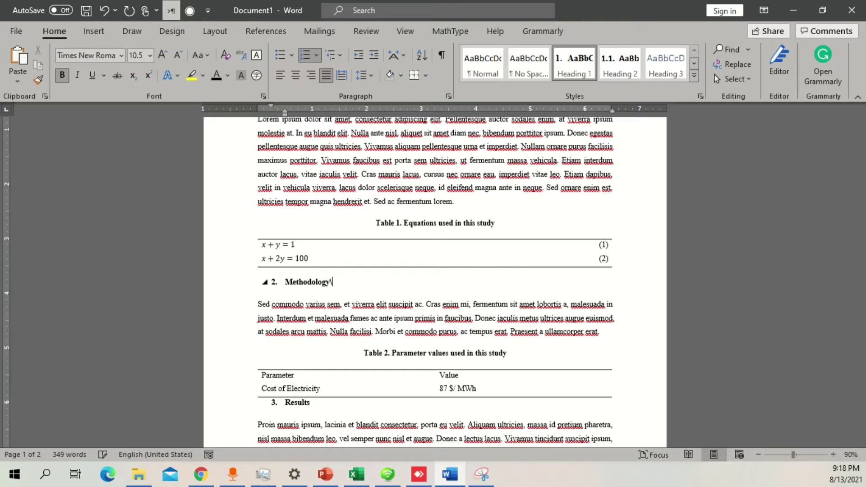
{"action": "key", "text": "BackSpace"}
{"action": "key", "text": "Return"}
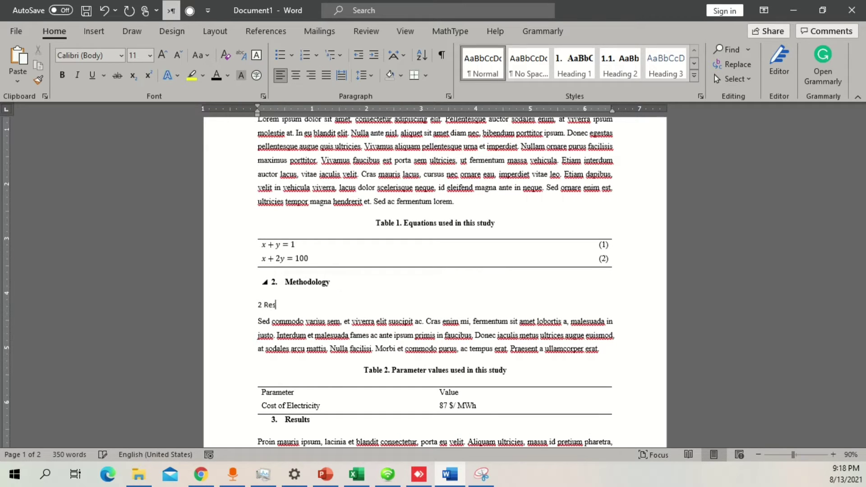
{"action": "type", "text": "2 Results and discusioon"}
{"action": "left_click_drag", "start_coordinate": [257, 305], "coordinate": [262, 305]}
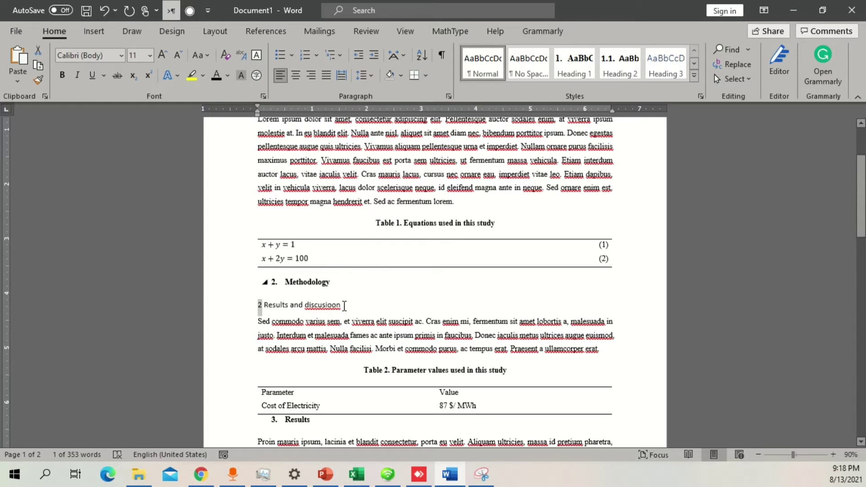
{"action": "left_click", "coordinate": [252, 306]}
{"action": "key", "text": "ctrl+z"}
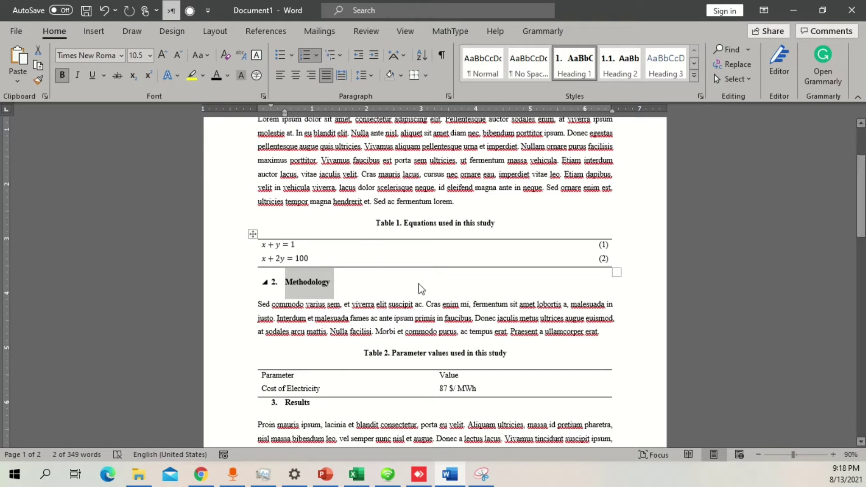
- Add space before the 3. Results heading paragraph
{"action": "left_click", "coordinate": [301, 406]}
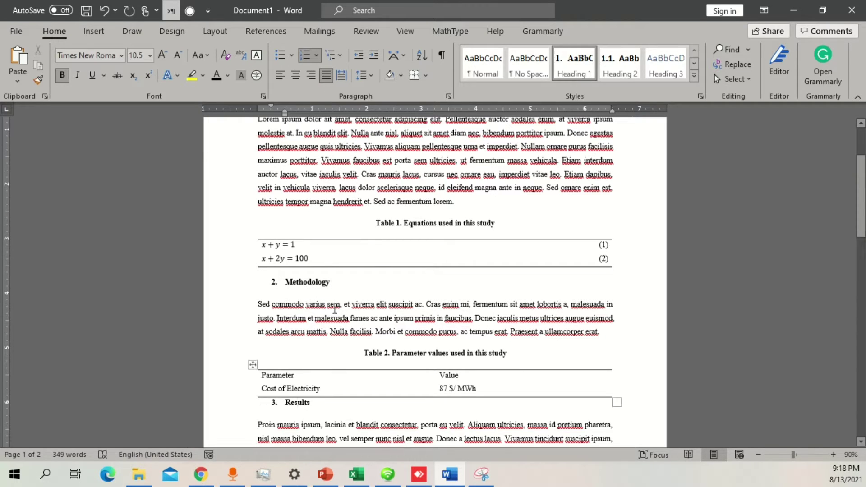
{"action": "left_click", "coordinate": [363, 76]}
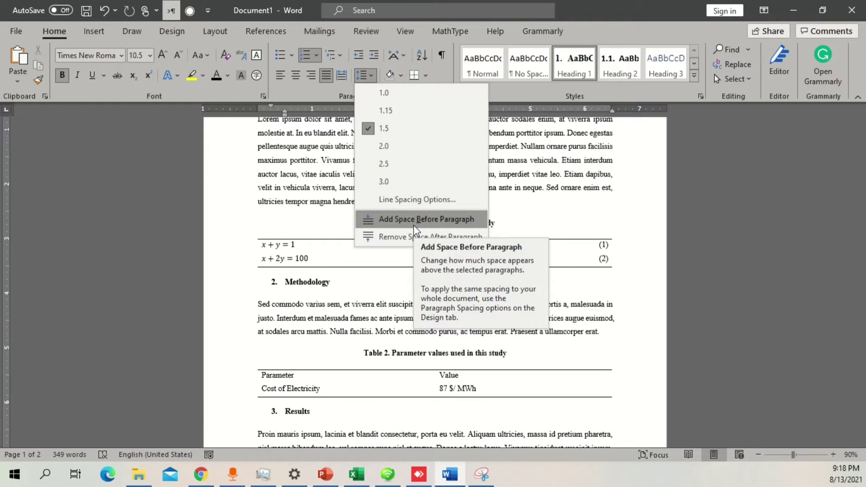
{"action": "left_click", "coordinate": [416, 220]}
- Inspect the Figure 1 and Figure 2 Excel graphs, then return to the document top
{"action": "scroll", "coordinate": [418, 235], "scroll_direction": "down", "scroll_amount": 6}
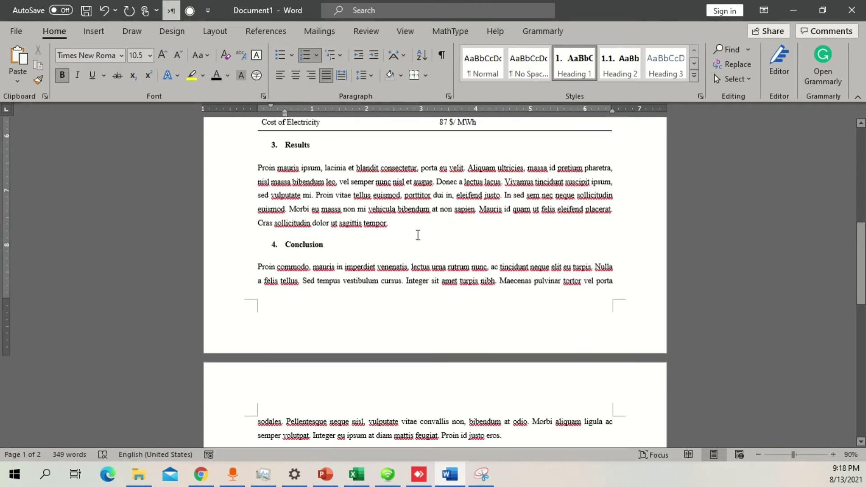
{"action": "scroll", "coordinate": [418, 235], "scroll_direction": "down", "scroll_amount": 7}
{"action": "left_click", "coordinate": [511, 264]}
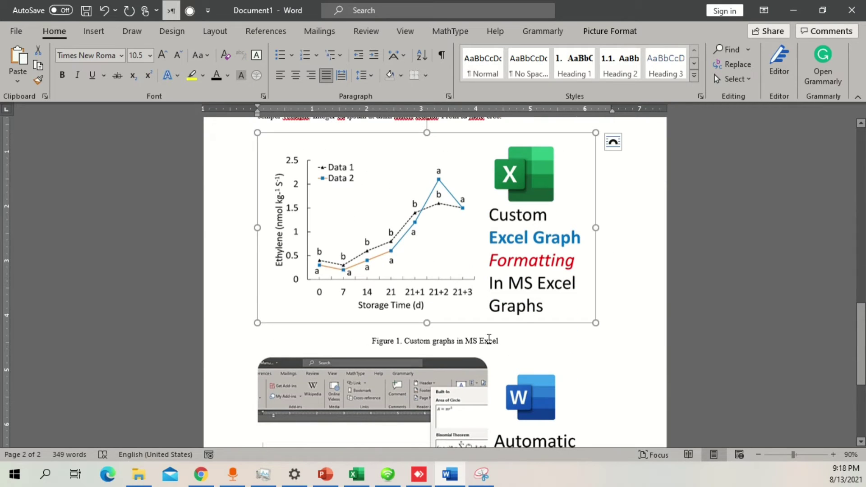
{"action": "scroll", "coordinate": [489, 339], "scroll_direction": "down", "scroll_amount": 2}
{"action": "left_click", "coordinate": [430, 319]}
{"action": "scroll", "coordinate": [487, 322], "scroll_direction": "down", "scroll_amount": 2}
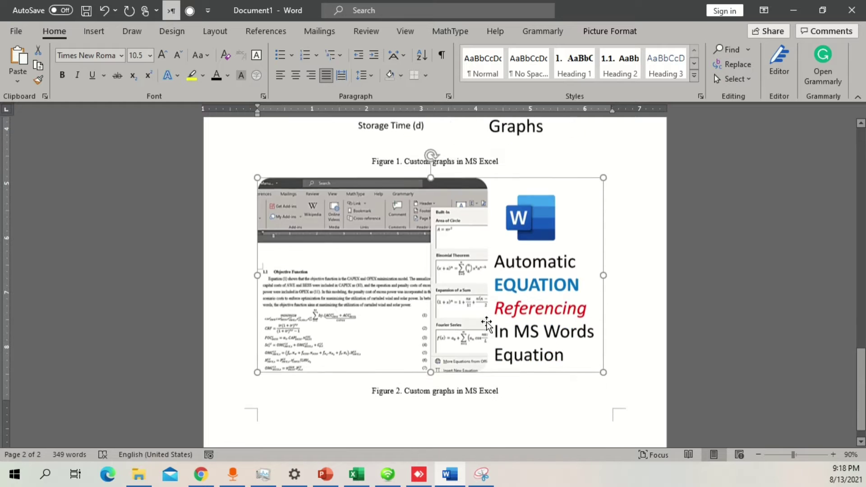
{"action": "left_click_drag", "start_coordinate": [505, 387], "coordinate": [342, 307]}
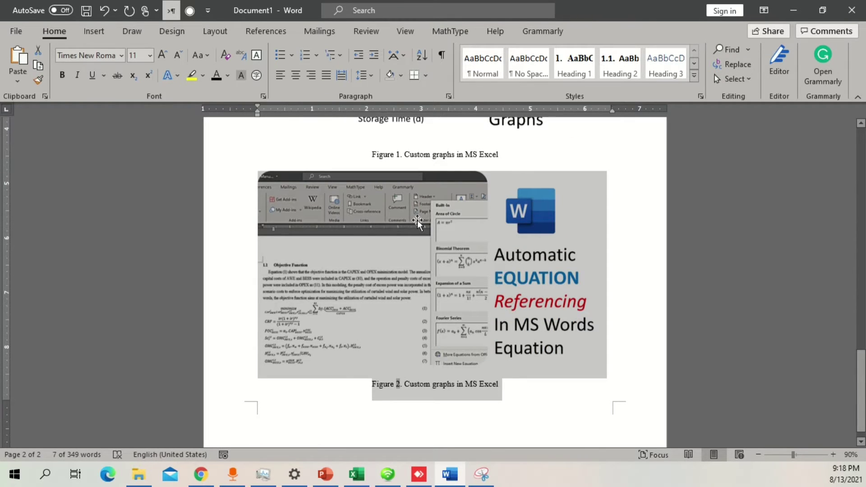
{"action": "scroll", "coordinate": [417, 221], "scroll_direction": "up", "scroll_amount": 15}
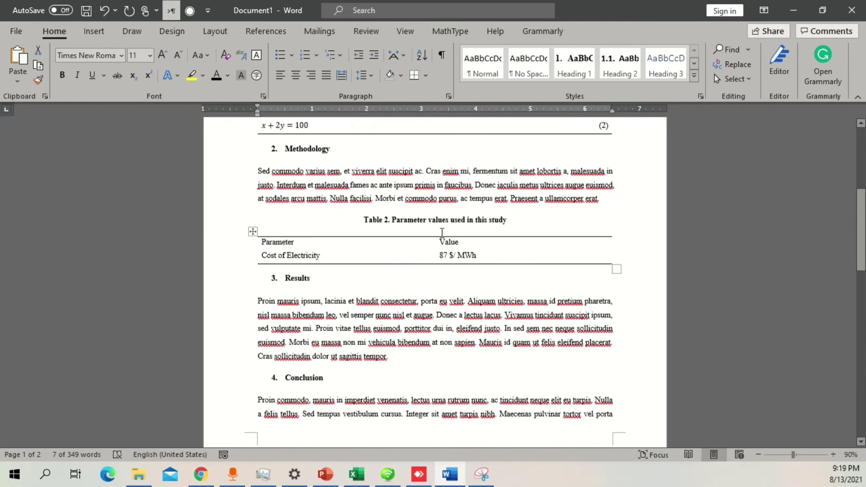
{"action": "scroll", "coordinate": [441, 232], "scroll_direction": "up", "scroll_amount": 2}
{"action": "scroll", "coordinate": [484, 310], "scroll_direction": "down", "scroll_amount": 4}
{"action": "scroll", "coordinate": [484, 311], "scroll_direction": "up", "scroll_amount": 4}
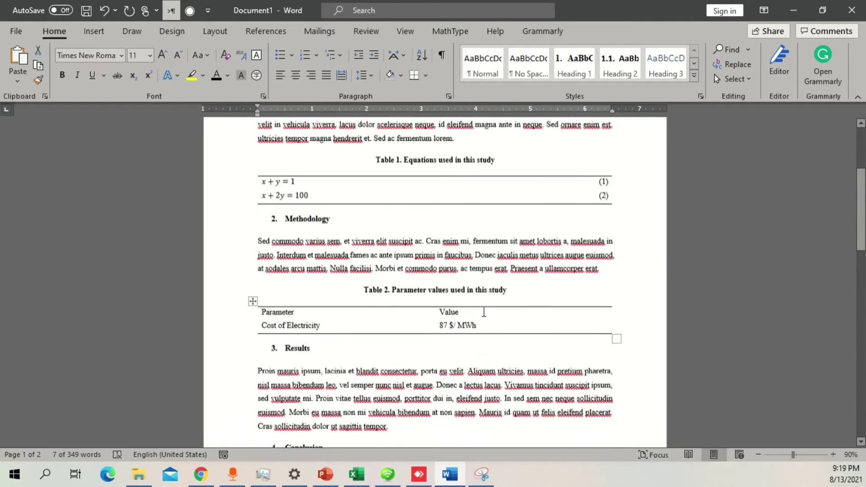
{"action": "scroll", "coordinate": [484, 311], "scroll_direction": "up", "scroll_amount": 4}
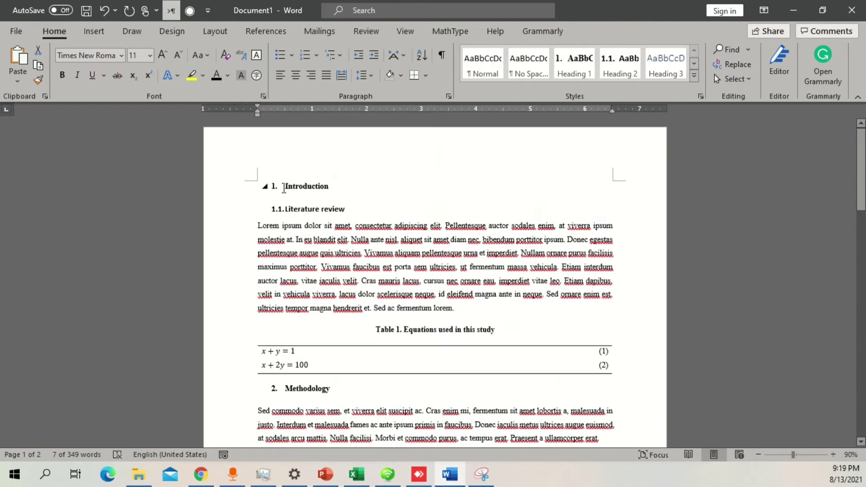
- Type the titles Table of Contents, List of Figures and List of Tables above Introduction
{"action": "left_click", "coordinate": [284, 188]}
{"action": "key", "text": "Return"}
{"action": "key", "text": "Up"}
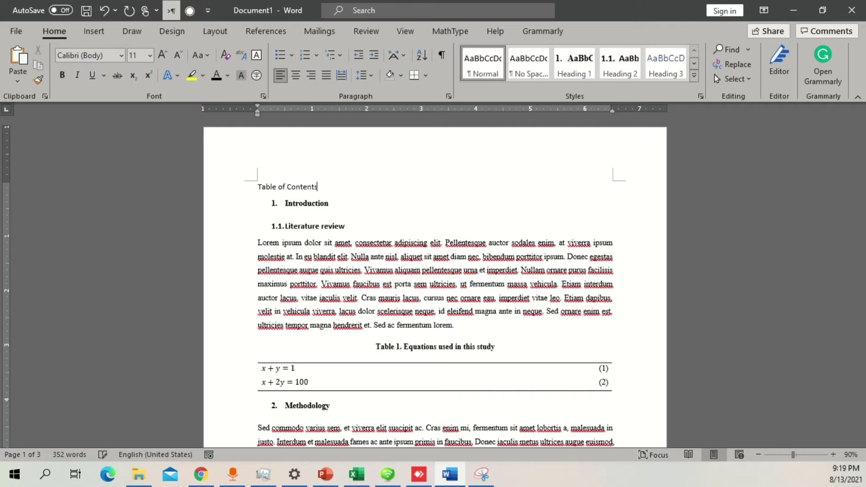
{"action": "type", "text": "Table of Contents"}
{"action": "key", "text": "Return"}
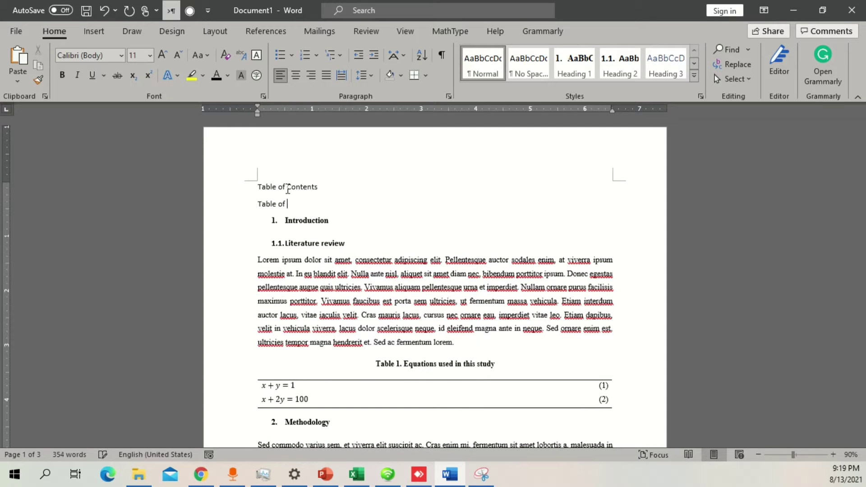
{"action": "type", "text": "Table of Figures"}
{"action": "key", "text": "Return"}
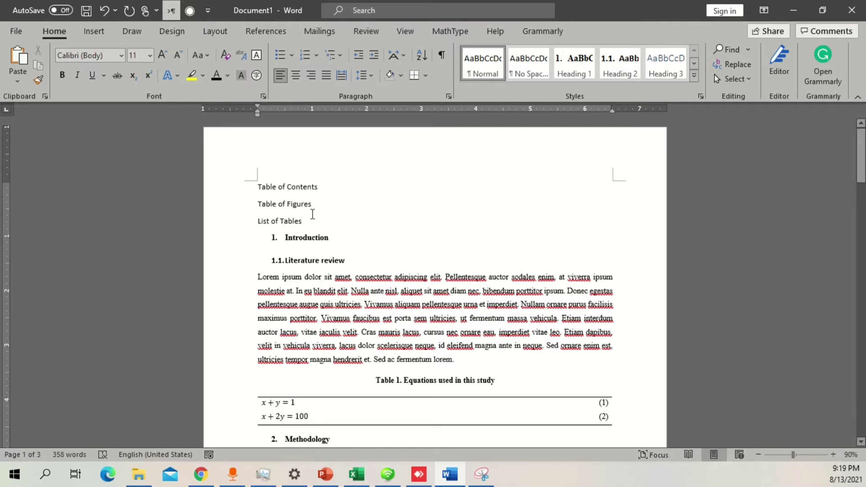
{"action": "left_click_drag", "start_coordinate": [316, 221], "coordinate": [246, 221]}
{"action": "left_click", "coordinate": [273, 238]}
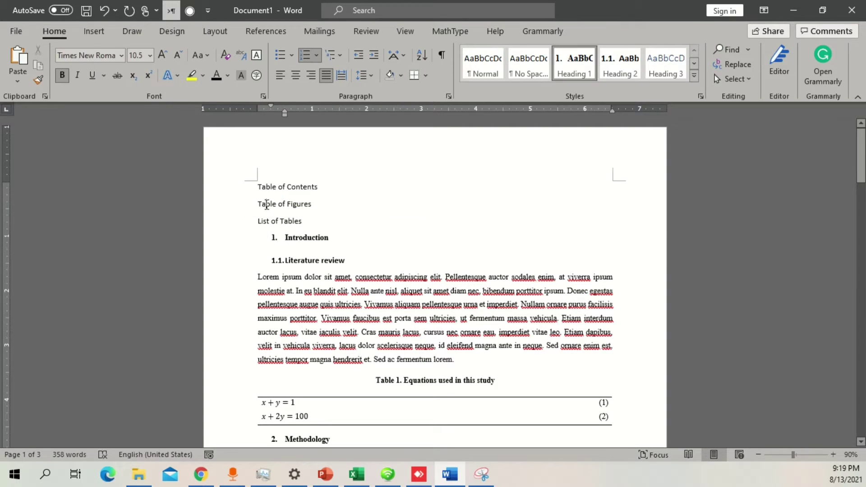
{"action": "double_click", "coordinate": [266, 205]}
{"action": "type", "text": "List"}
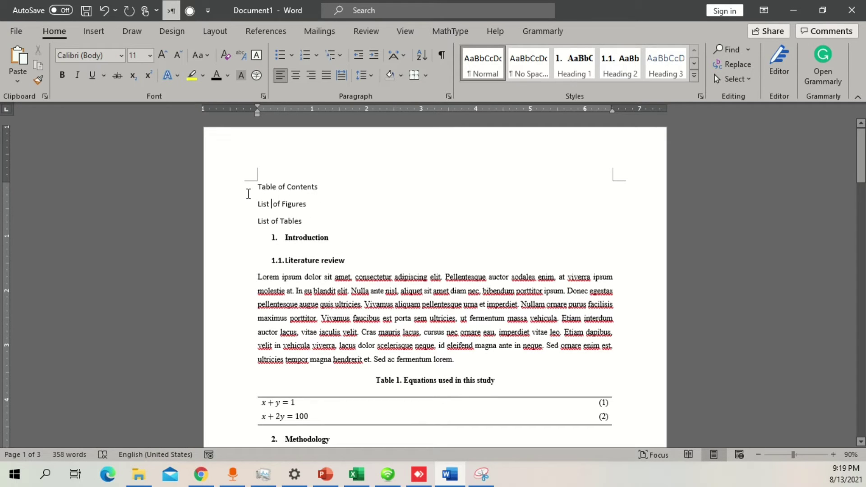
- Make the three titles bold, centred and 12 pt, fixing the double space in List of Figures
{"action": "left_click_drag", "start_coordinate": [301, 221], "coordinate": [248, 188]}
{"action": "key", "text": "ctrl+b"}
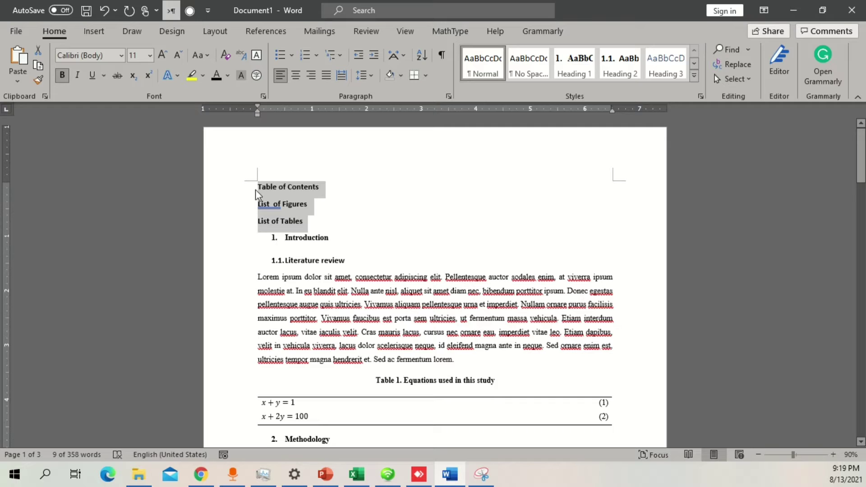
{"action": "key", "text": "ctrl+e"}
{"action": "right_click", "coordinate": [426, 206]}
{"action": "left_click", "coordinate": [421, 251]}
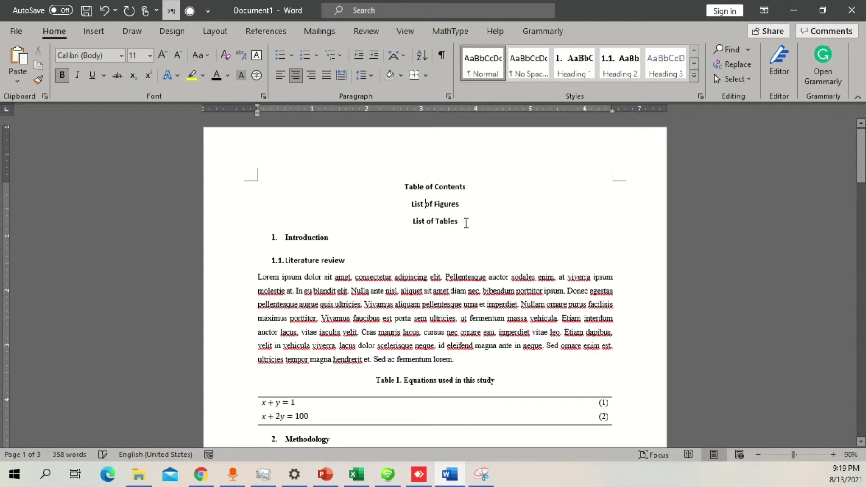
{"action": "left_click_drag", "start_coordinate": [466, 223], "coordinate": [400, 191]}
{"action": "left_click", "coordinate": [163, 55]}
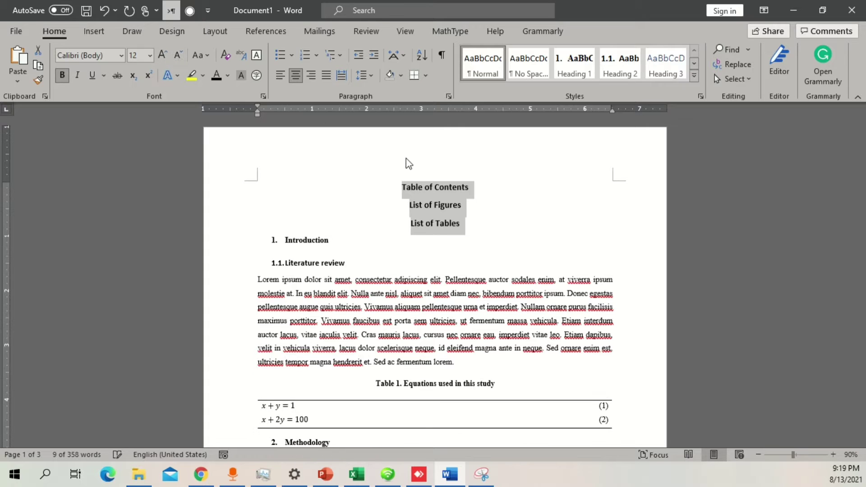
{"action": "left_click", "coordinate": [415, 187]}
- Set the Heading 1 style's font size to 12 pt through Modify Style
{"action": "left_click", "coordinate": [318, 246]}
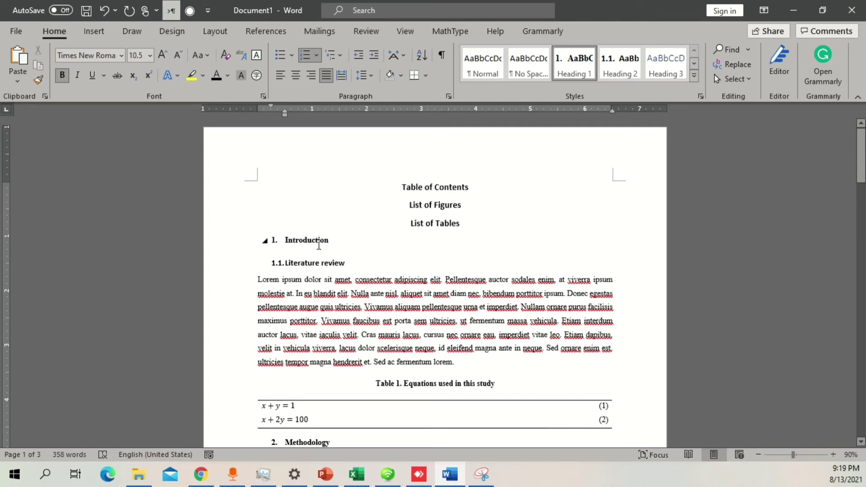
{"action": "right_click", "coordinate": [575, 61]}
{"action": "left_click", "coordinate": [597, 86]}
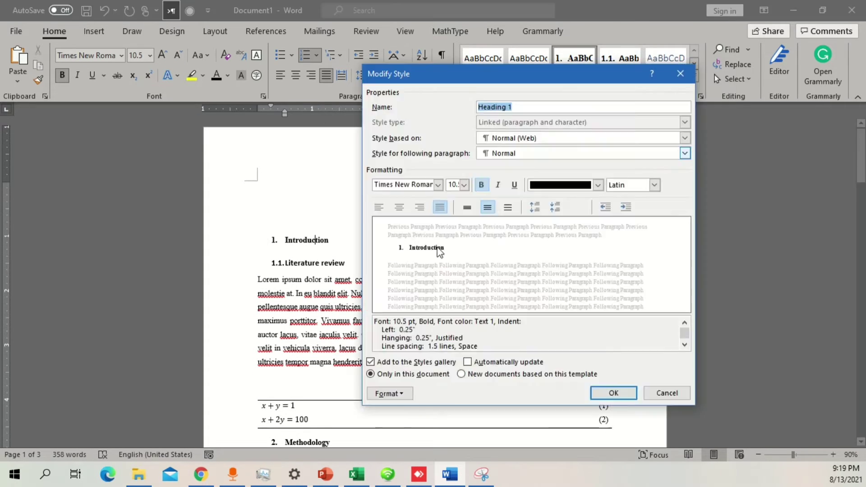
{"action": "left_click", "coordinate": [454, 186]}
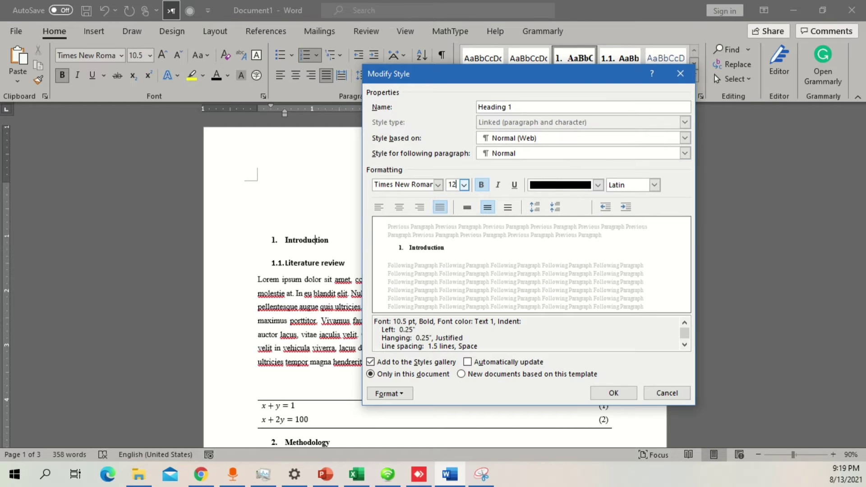
{"action": "left_click", "coordinate": [614, 393]}
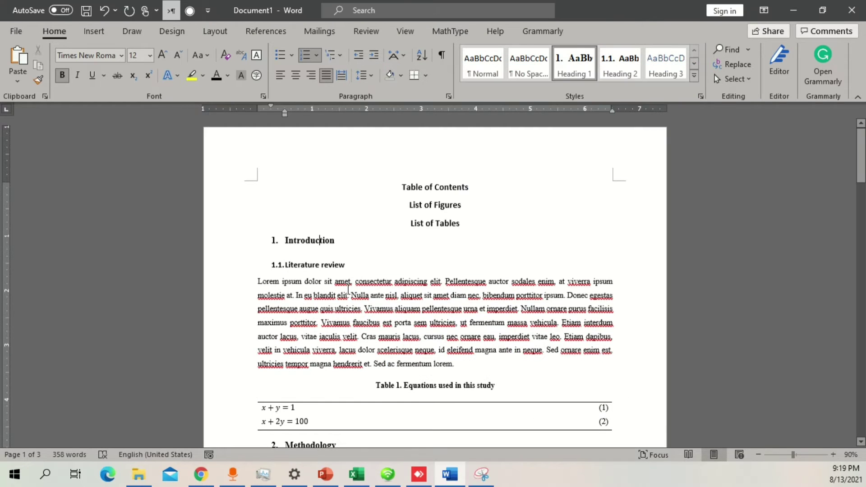
- Open the Heading 2 style's Modify settings and confirm them unchanged
{"action": "right_click", "coordinate": [626, 63]}
{"action": "left_click", "coordinate": [654, 88]}
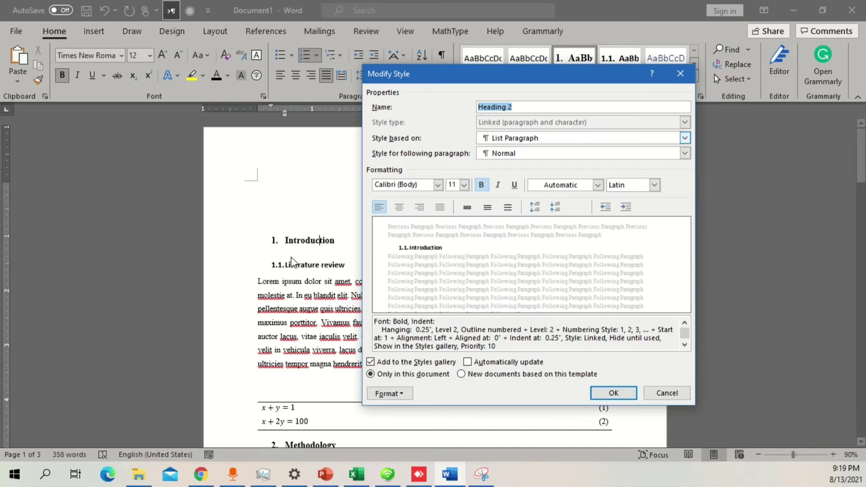
{"action": "left_click", "coordinate": [613, 393]}
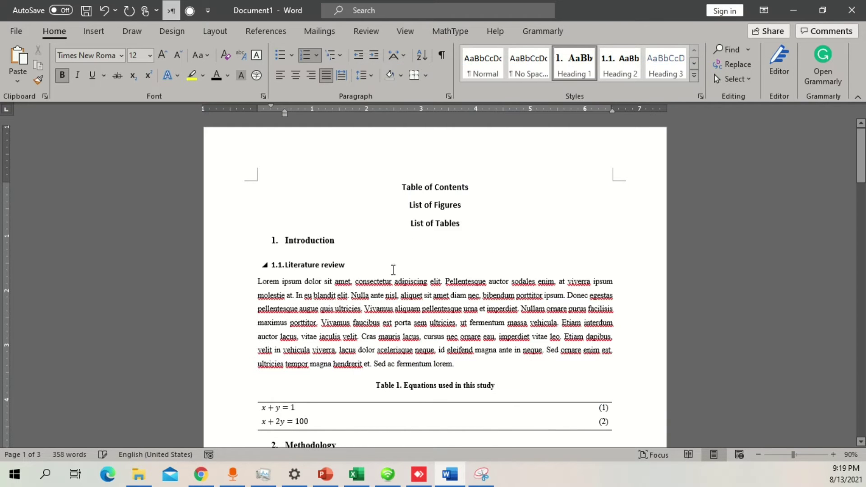
- Add a blank line below the Table of Contents heading
{"action": "left_click", "coordinate": [393, 270]}
{"action": "left_click", "coordinate": [475, 187]}
{"action": "key", "text": "Return"}
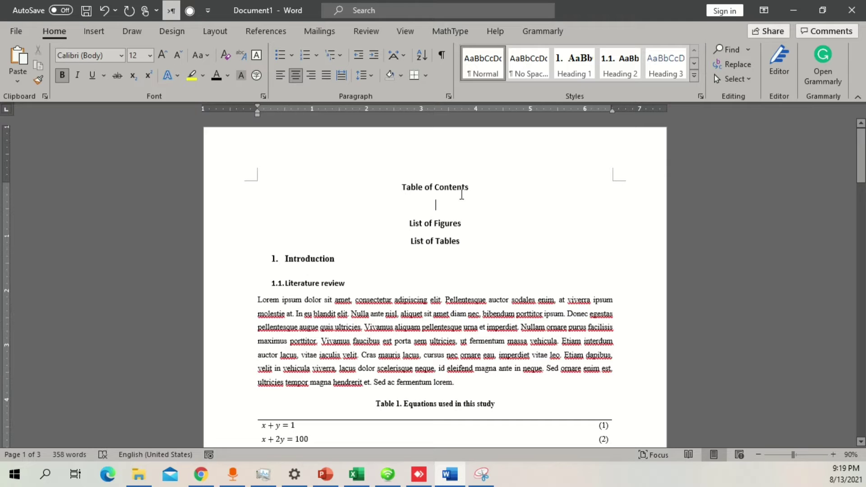
- Insert Automatic Table 2 from References > Table of Contents under the heading
{"action": "left_click", "coordinate": [266, 31]}
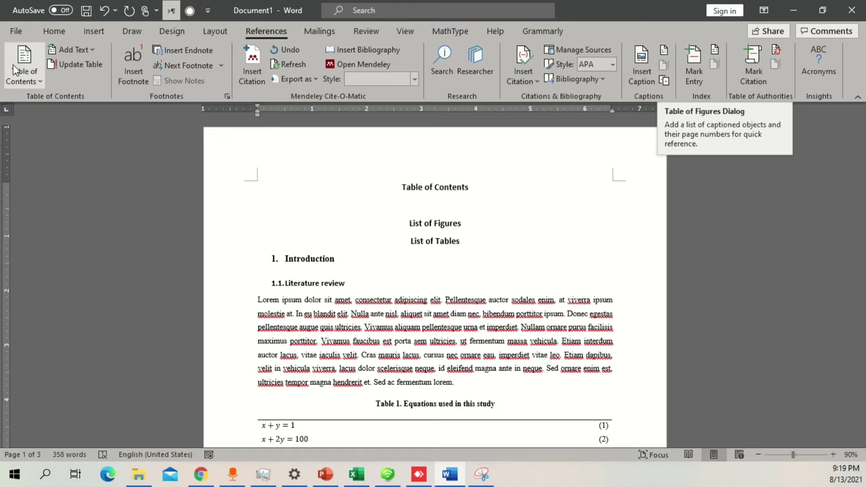
{"action": "left_click", "coordinate": [25, 59]}
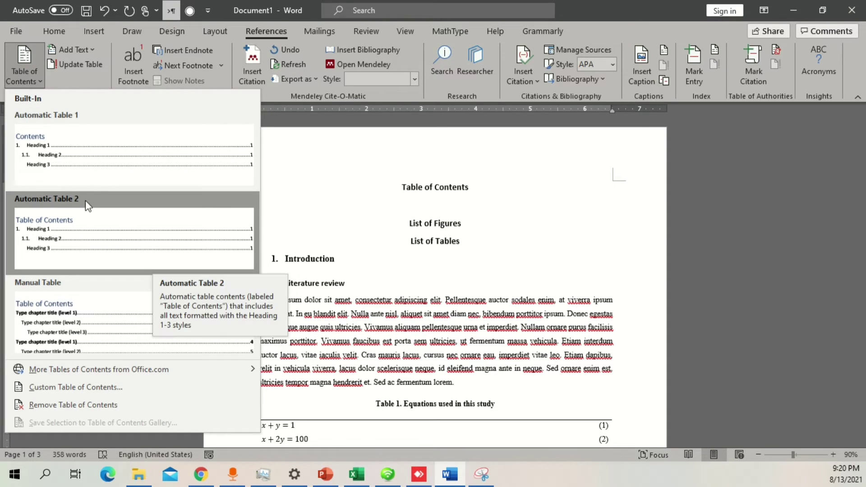
{"action": "left_click", "coordinate": [119, 252]}
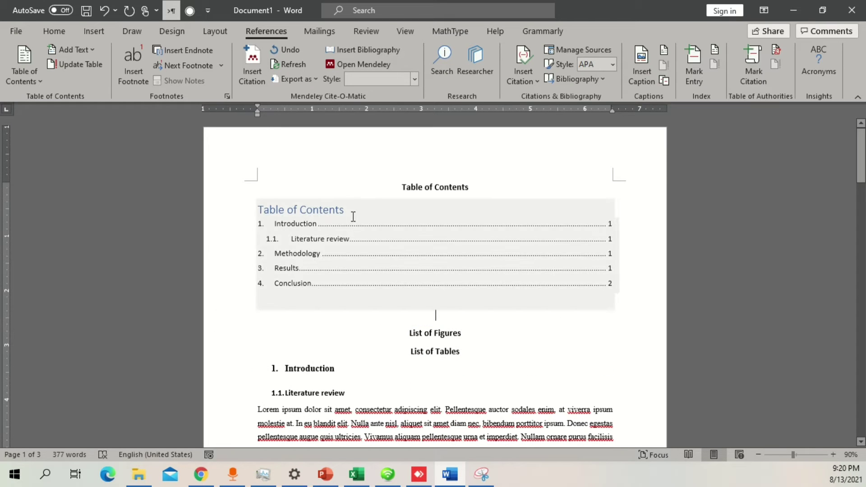
- Swap in Automatic Table 1, retitle its heading 'Table of Contents' and delete the duplicate heading
{"action": "left_click_drag", "start_coordinate": [351, 212], "coordinate": [258, 210]}
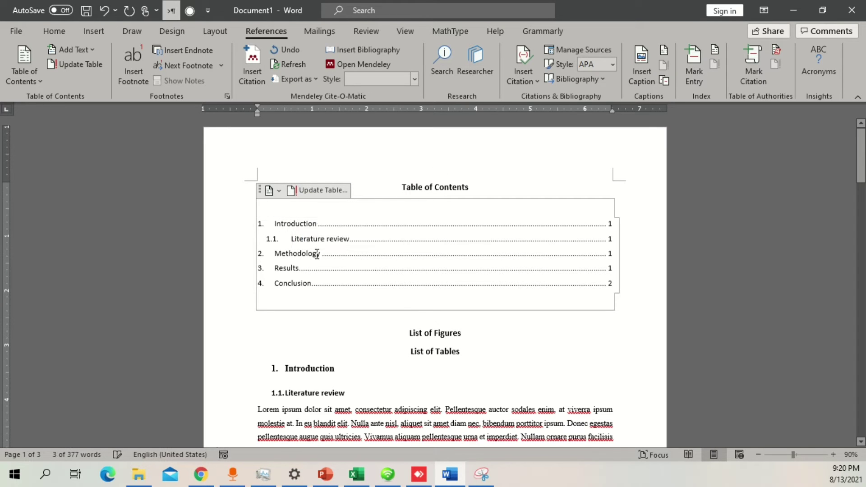
{"action": "key", "text": "Delete"}
{"action": "key", "text": "ctrl+z"}
{"action": "key", "text": "ctrl+z"}
{"action": "key", "text": "ctrl+z"}
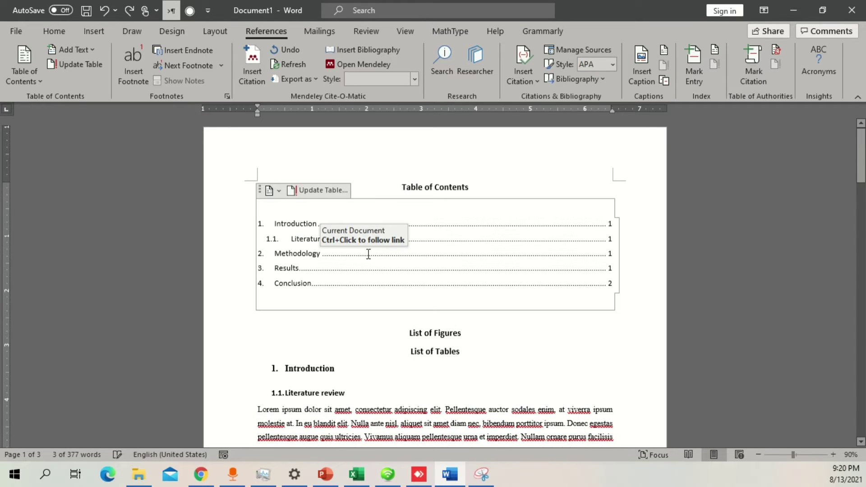
{"action": "left_click", "coordinate": [24, 66]}
{"action": "left_click", "coordinate": [63, 149]}
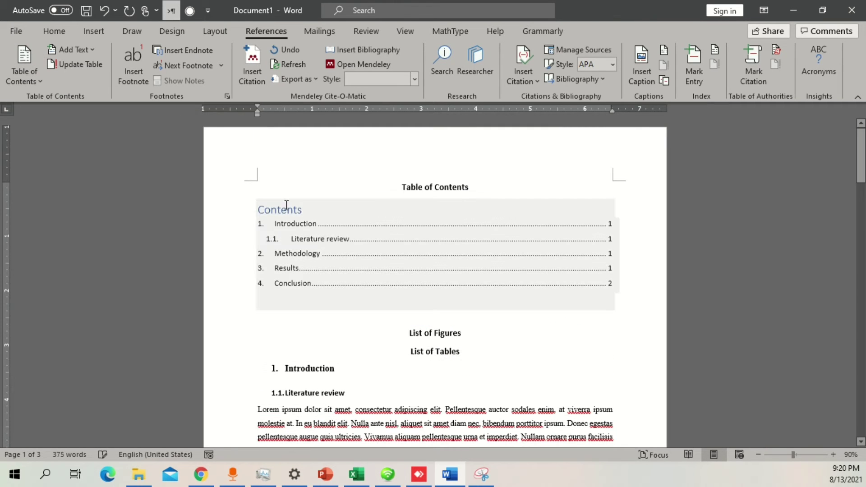
{"action": "double_click", "coordinate": [304, 210]}
{"action": "type", "text": "Table"}
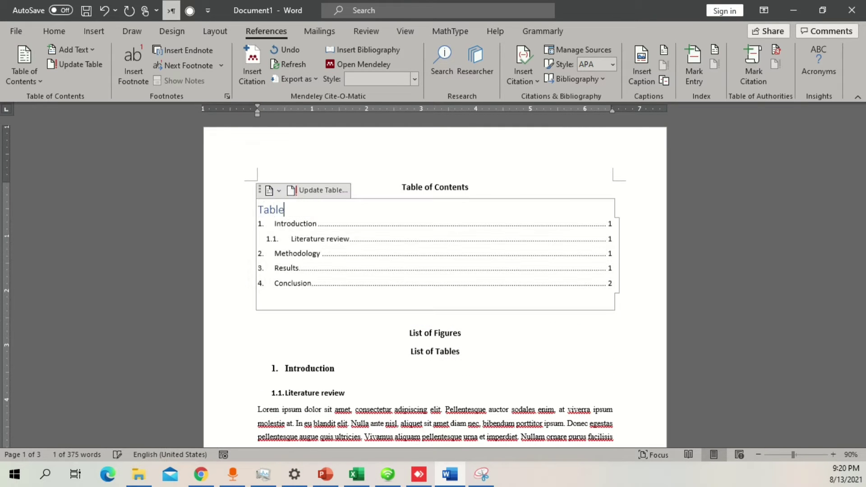
{"action": "type", "text": " of Contents"}
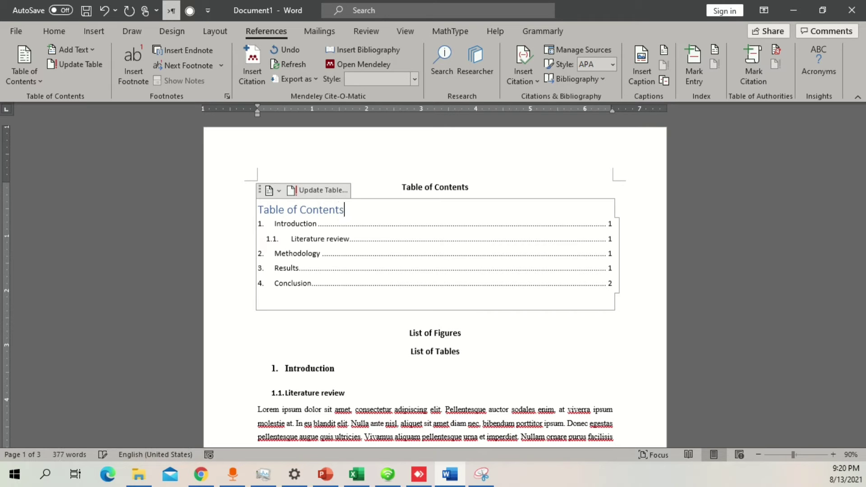
{"action": "triple_click", "coordinate": [372, 186]}
{"action": "key", "text": "Delete"}
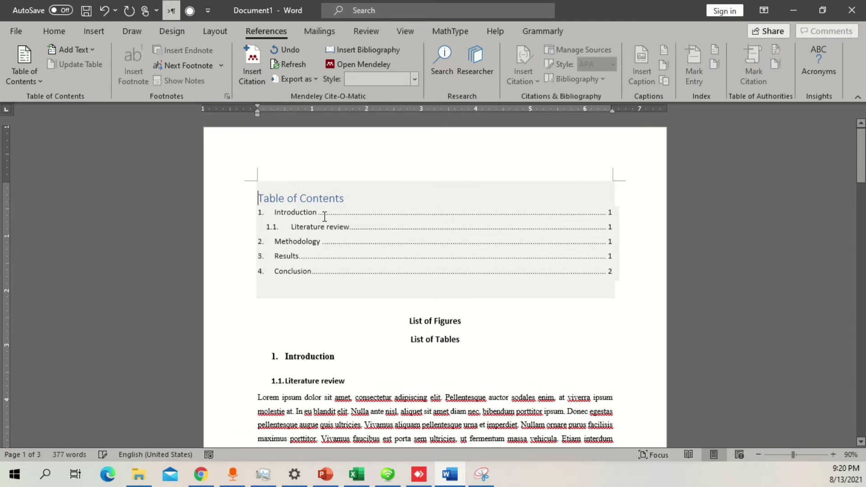
- Make the Table of Contents heading centred, 12 pt and black, and add a blank line after List of Figures
{"action": "left_click_drag", "start_coordinate": [350, 200], "coordinate": [274, 199]}
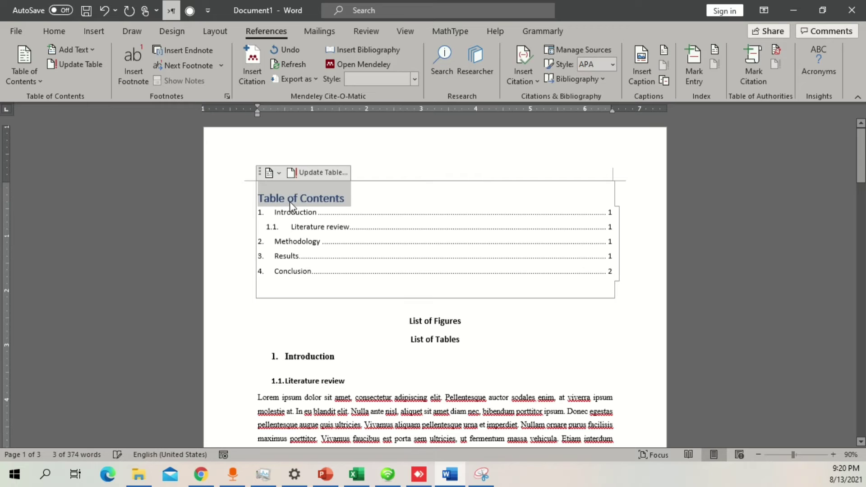
{"action": "key", "text": "ctrl+e"}
{"action": "left_click", "coordinate": [54, 31]}
{"action": "key", "text": "ctrl+shift+p"}
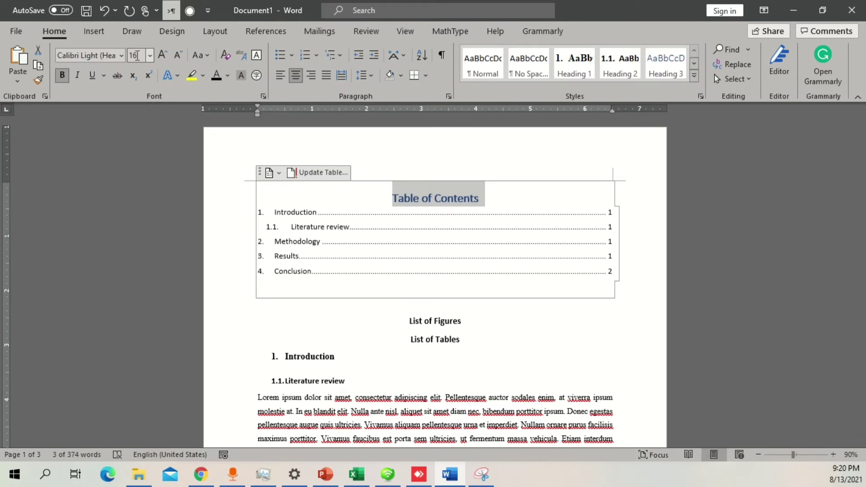
{"action": "type", "text": "12"}
{"action": "key", "text": "Return"}
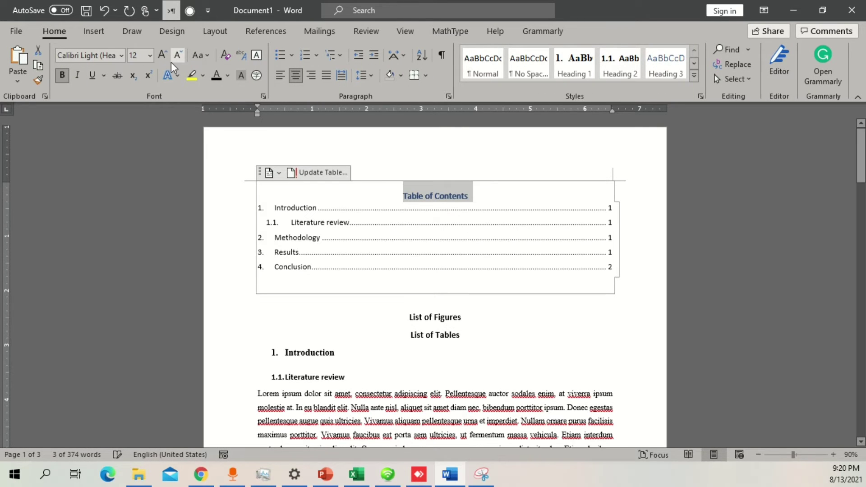
{"action": "left_click", "coordinate": [217, 77]}
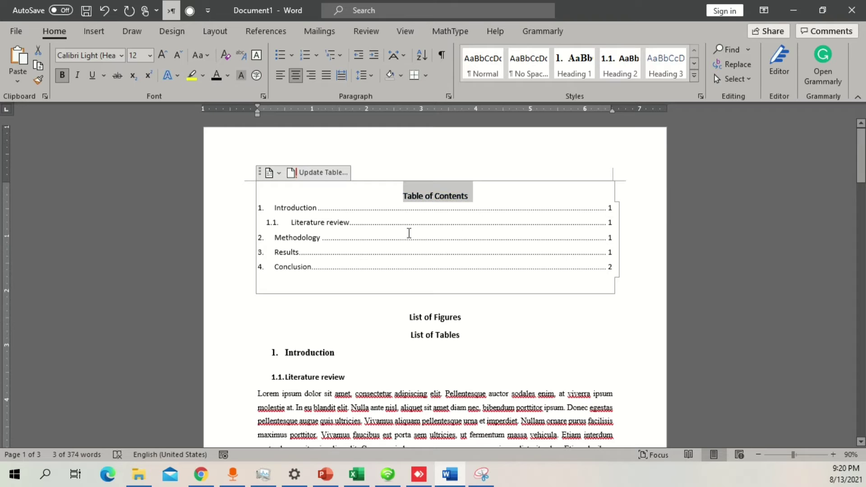
{"action": "left_click", "coordinate": [478, 317]}
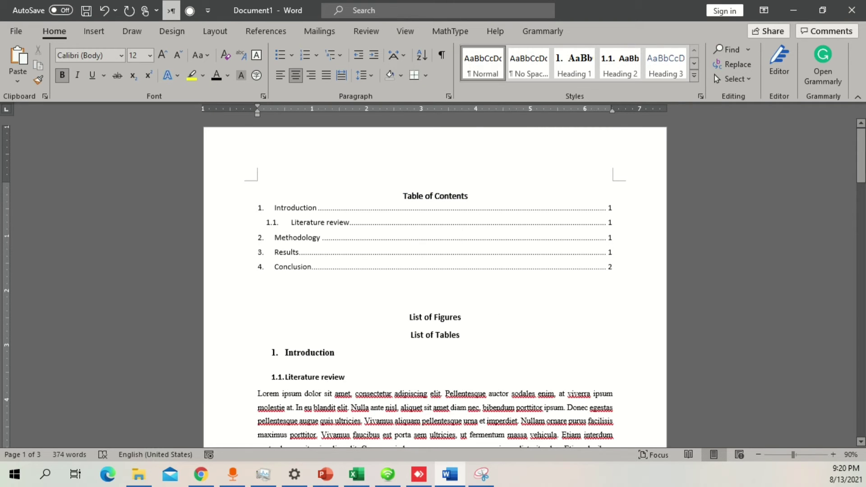
{"action": "key", "text": "Return"}
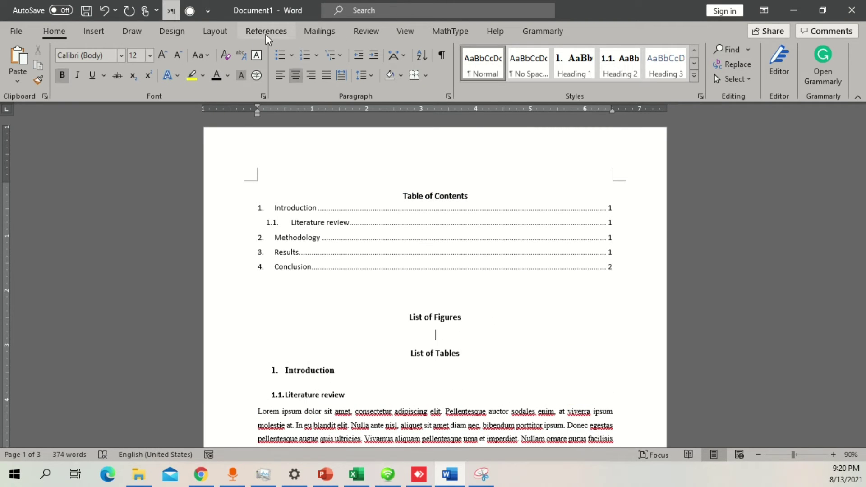
- Select the equation number (1) beside x + y = 1 in the equation table
{"action": "left_click", "coordinate": [266, 32]}
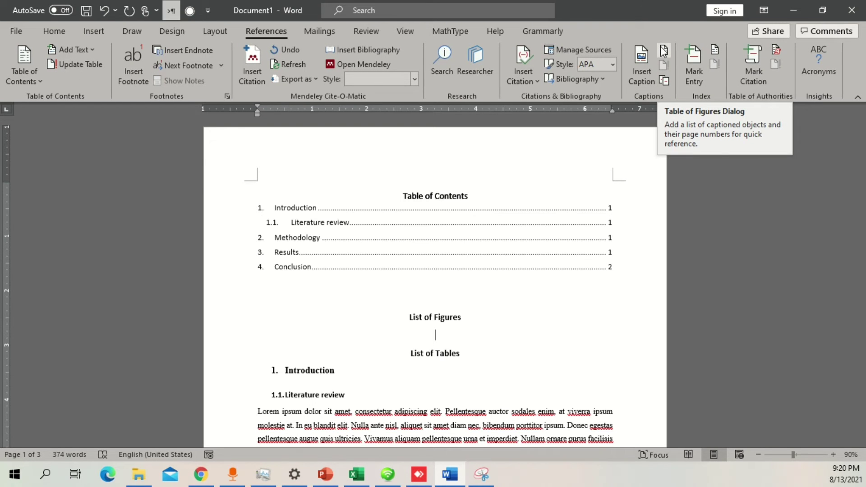
{"action": "left_click", "coordinate": [365, 261]}
{"action": "scroll", "coordinate": [365, 261], "scroll_direction": "down", "scroll_amount": 4}
{"action": "left_click", "coordinate": [396, 350]}
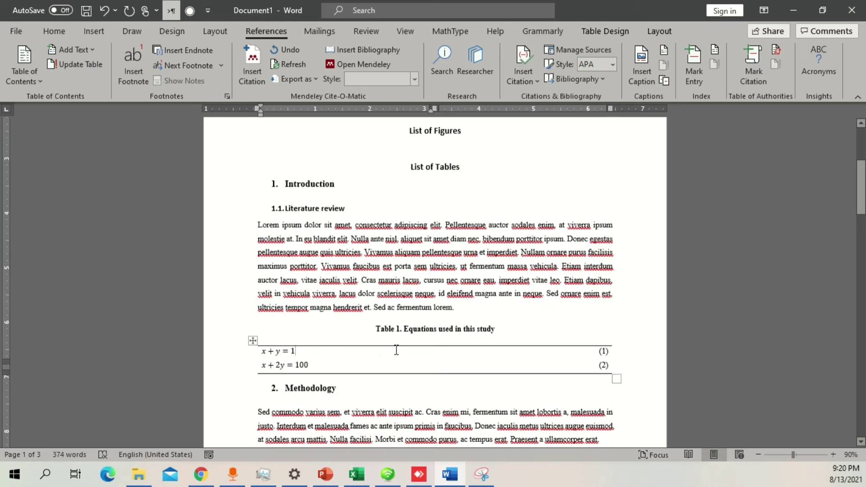
{"action": "left_click", "coordinate": [302, 356]}
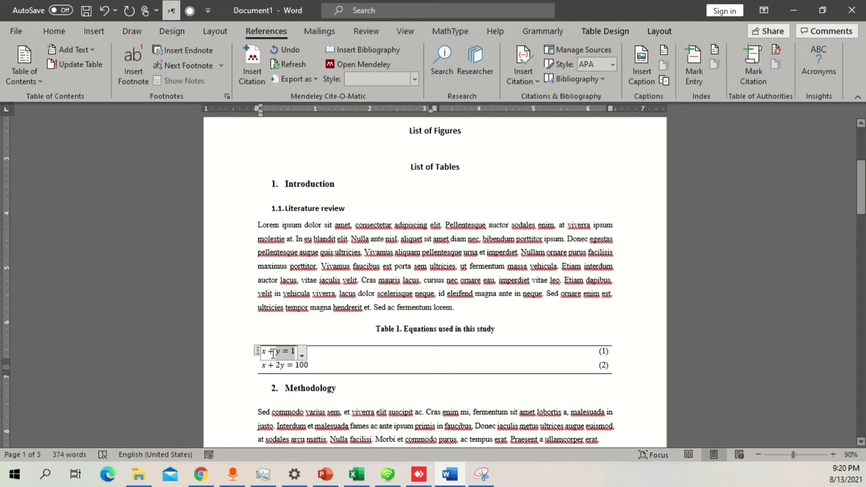
{"action": "left_click", "coordinate": [598, 352]}
{"action": "left_click_drag", "start_coordinate": [610, 352], "coordinate": [597, 354]}
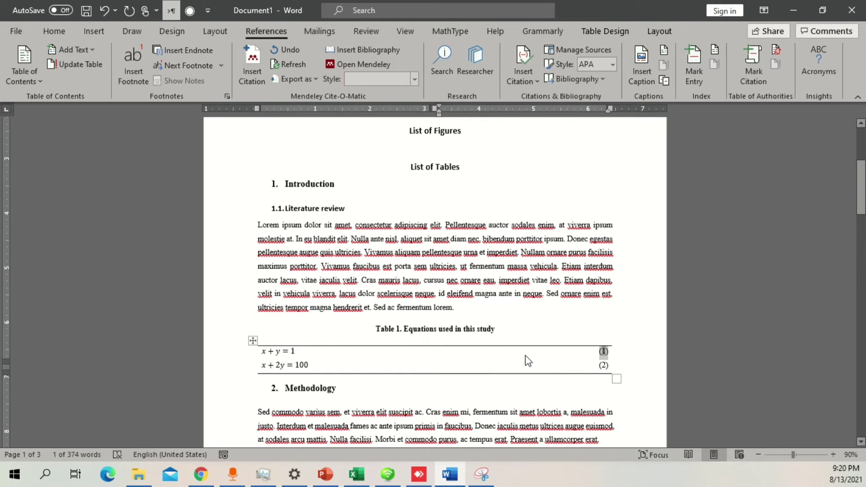
- Open Insert Table of Figures on the blank line below List of Figures
{"action": "scroll", "coordinate": [469, 359], "scroll_direction": "up", "scroll_amount": 5}
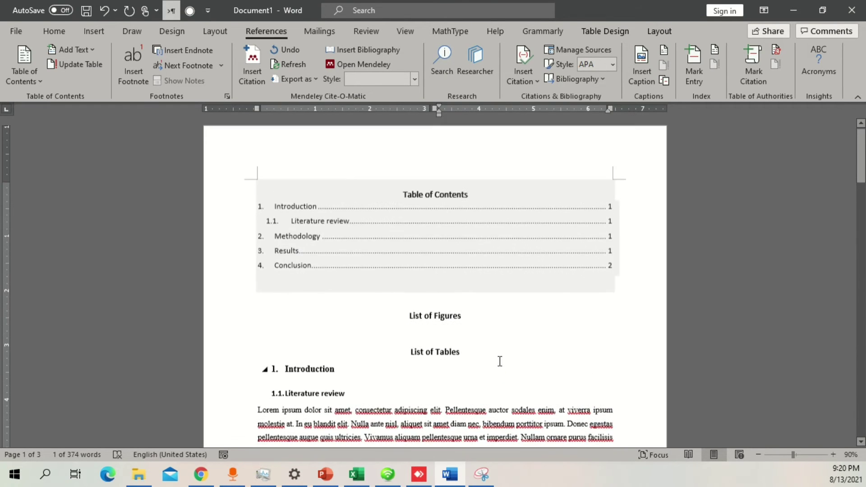
{"action": "left_click", "coordinate": [481, 340]}
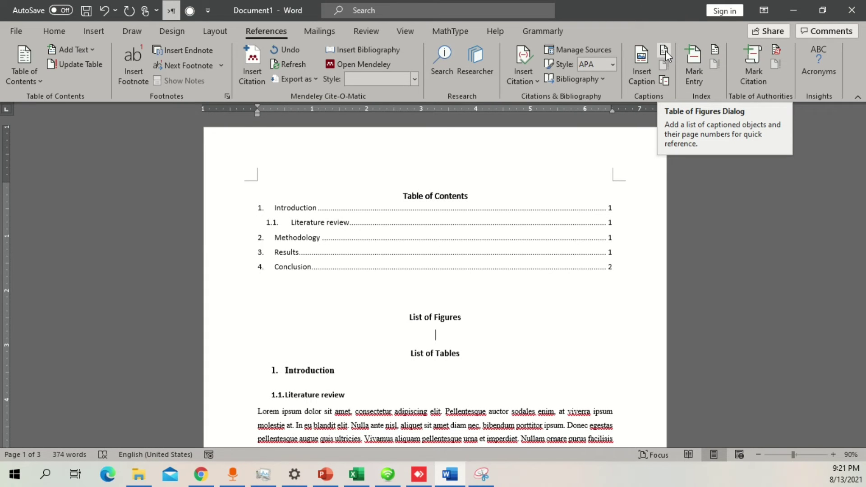
{"action": "left_click", "coordinate": [665, 51]}
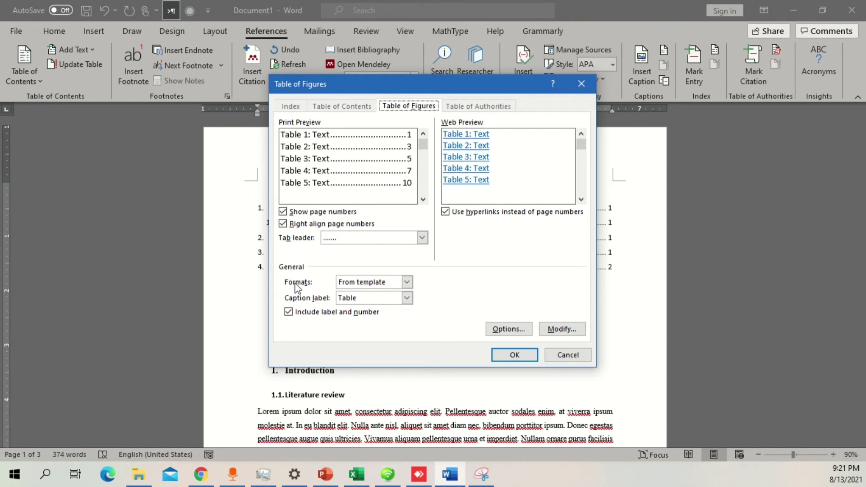
- Insert the List of Figures with the From template format and the Figure caption label
{"action": "left_click", "coordinate": [407, 282]}
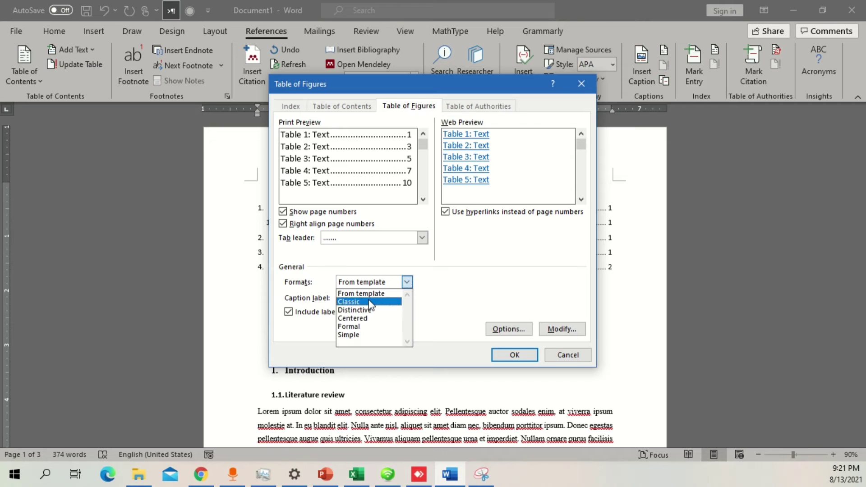
{"action": "left_click", "coordinate": [369, 302]}
{"action": "left_click", "coordinate": [407, 282]}
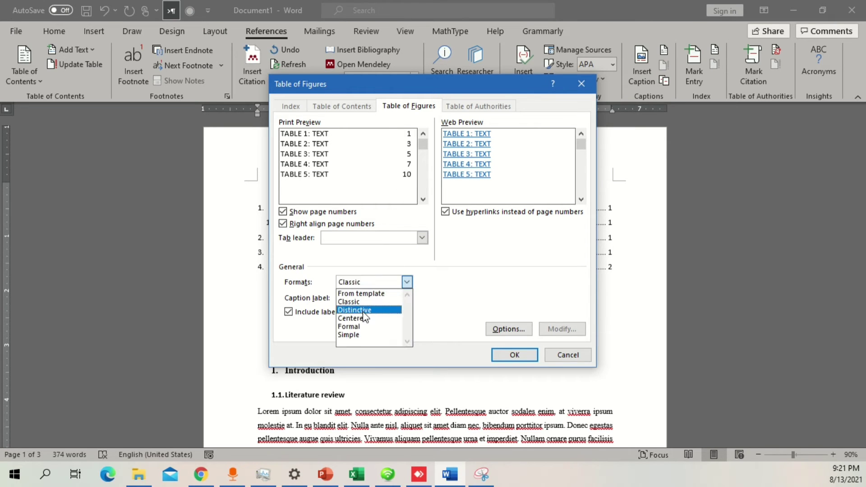
{"action": "left_click", "coordinate": [365, 311]}
{"action": "left_click", "coordinate": [407, 282]}
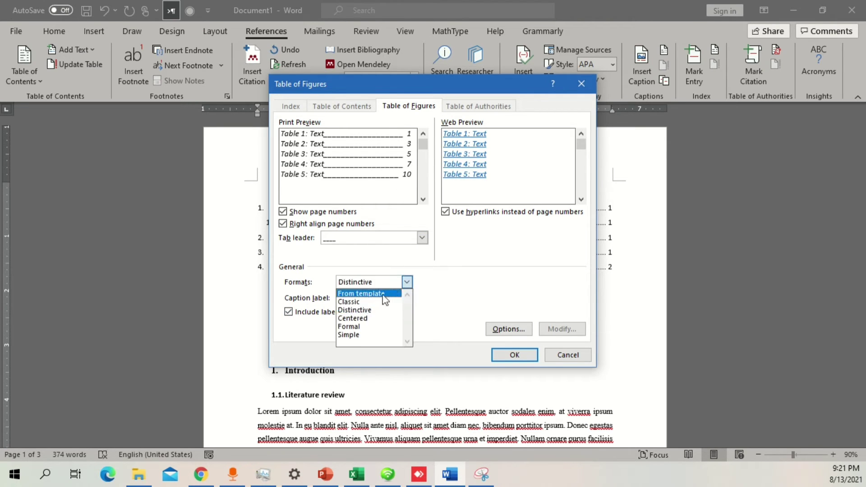
{"action": "left_click", "coordinate": [382, 293]}
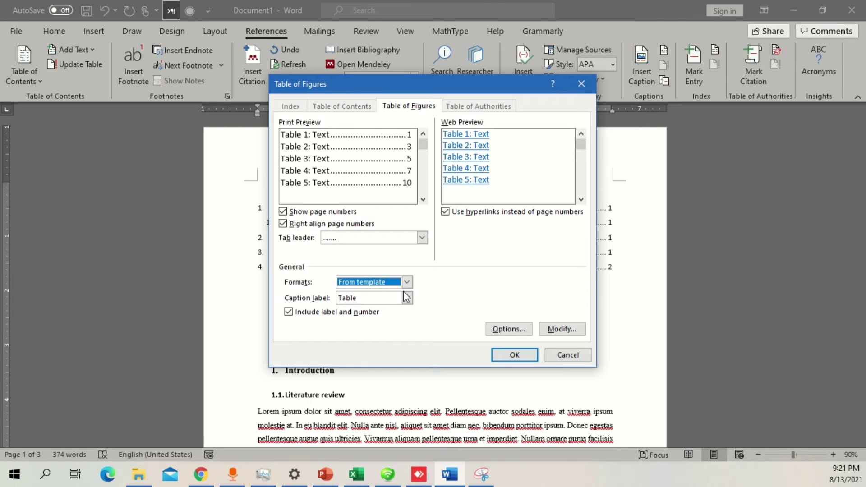
{"action": "left_click_drag", "start_coordinate": [416, 82], "coordinate": [642, 63]}
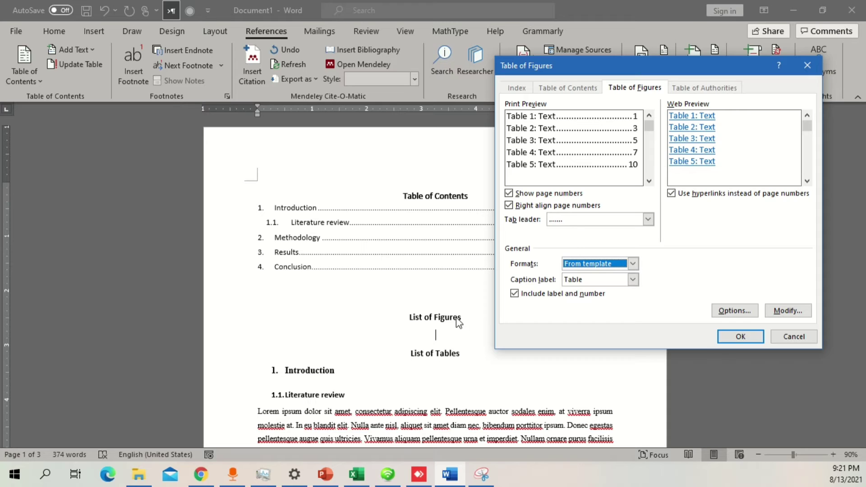
{"action": "left_click", "coordinate": [633, 280]}
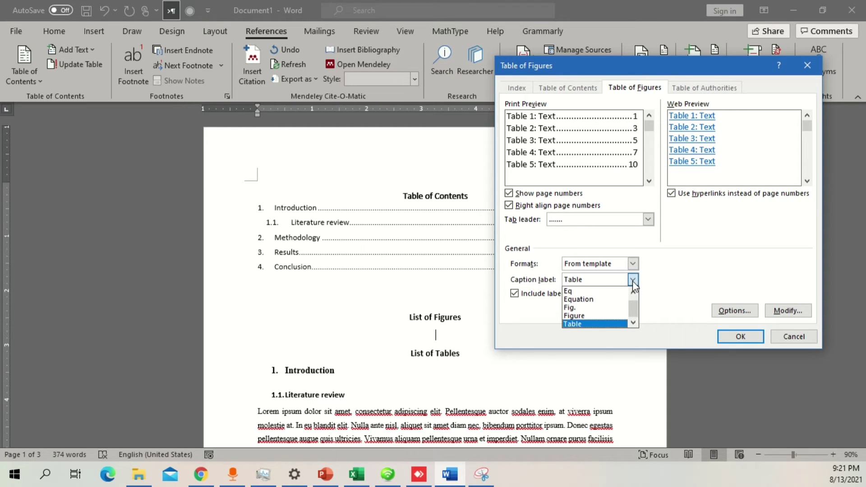
{"action": "left_click", "coordinate": [600, 316]}
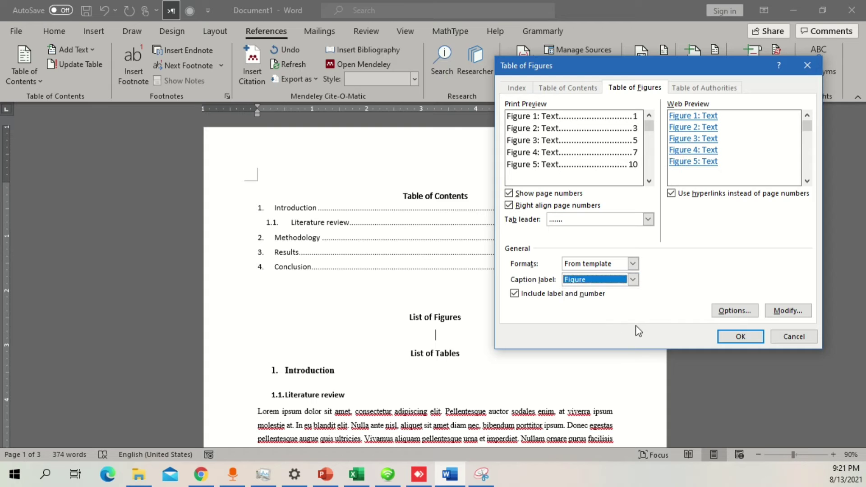
{"action": "left_click", "coordinate": [741, 338]}
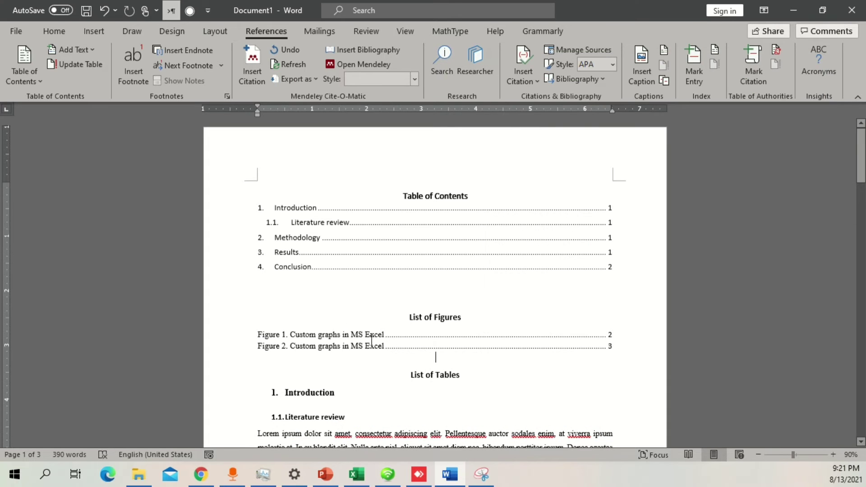
- Add an empty line below the List of Tables heading
{"action": "scroll", "coordinate": [310, 342], "scroll_direction": "down", "scroll_amount": 20}
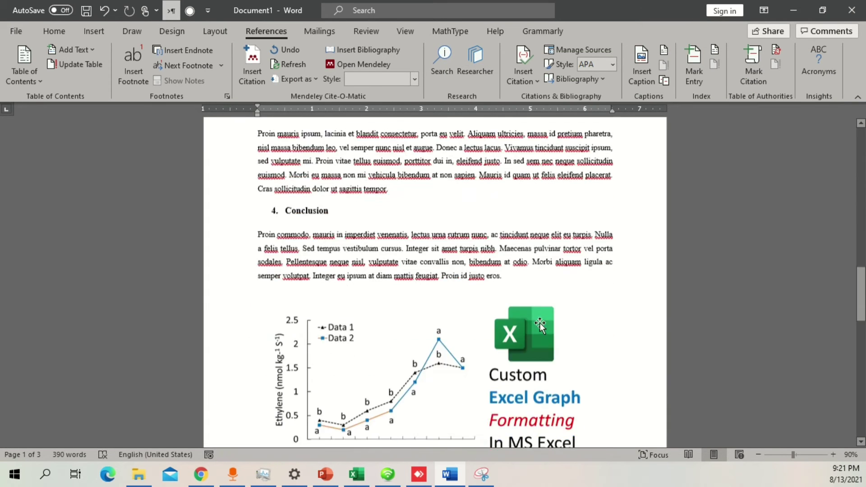
{"action": "left_click_drag", "start_coordinate": [502, 206], "coordinate": [370, 207]}
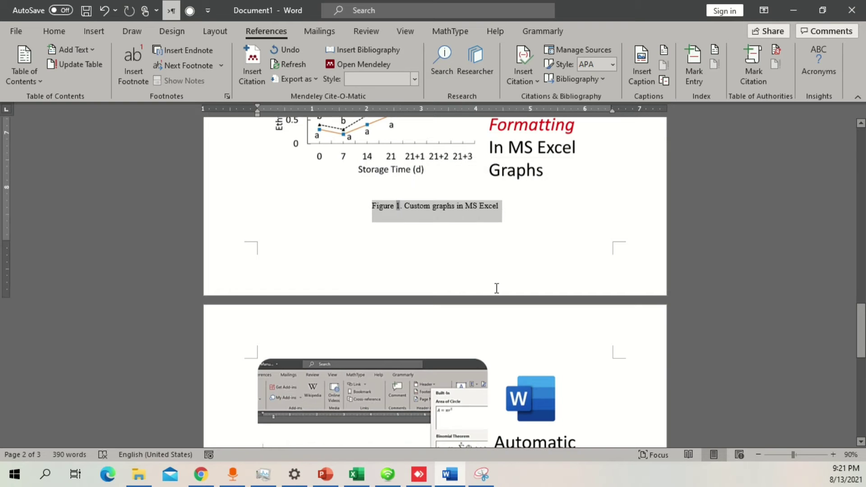
{"action": "scroll", "coordinate": [497, 286], "scroll_direction": "up", "scroll_amount": 3}
{"action": "scroll", "coordinate": [516, 308], "scroll_direction": "up", "scroll_amount": 15}
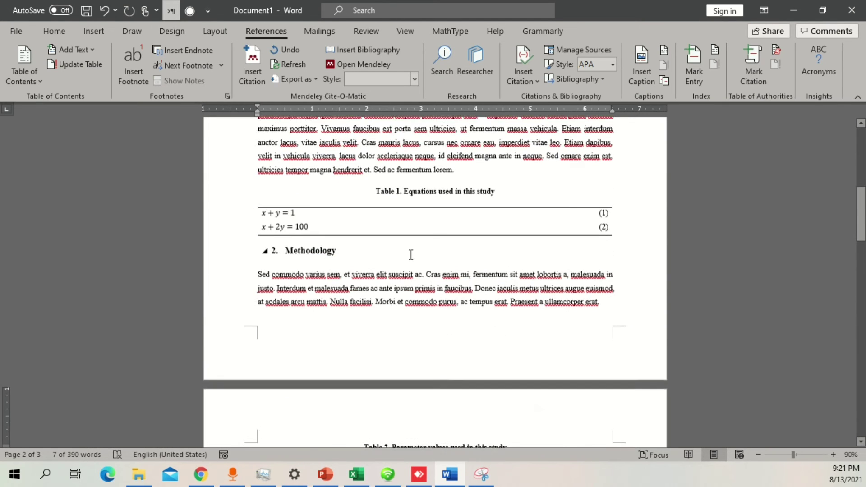
{"action": "scroll", "coordinate": [460, 276], "scroll_direction": "up", "scroll_amount": 2}
{"action": "left_click", "coordinate": [476, 296]}
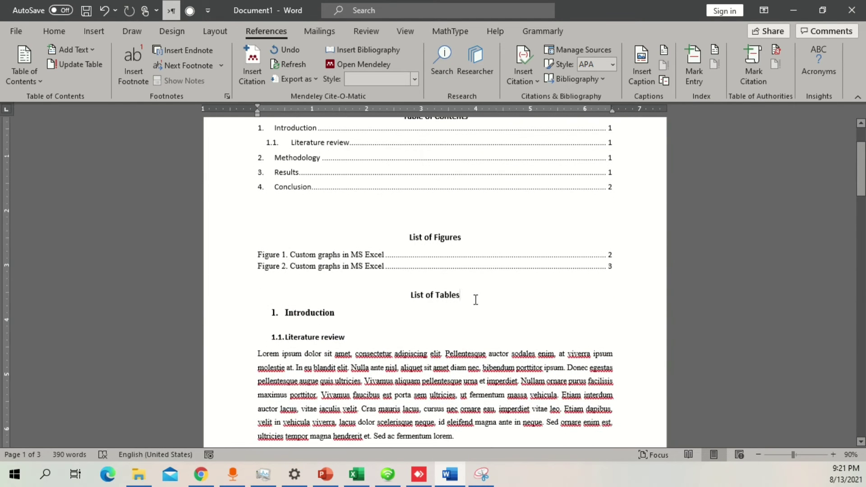
{"action": "key", "text": "Return"}
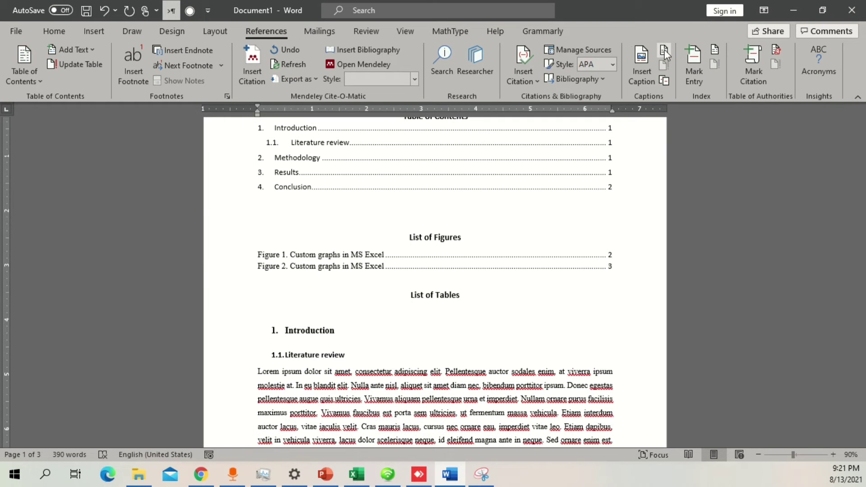
- Insert a table of figures with caption label Table, listing Table 1 and Table 2
{"action": "left_click", "coordinate": [664, 50]}
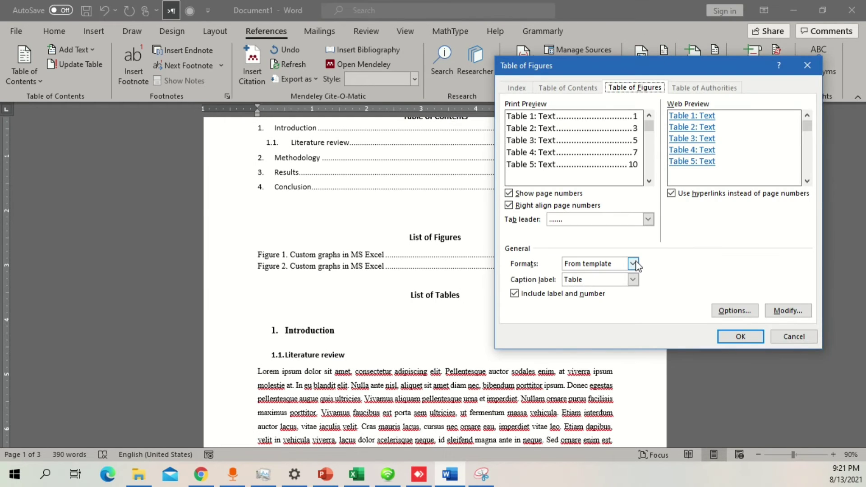
{"action": "left_click", "coordinate": [633, 280]}
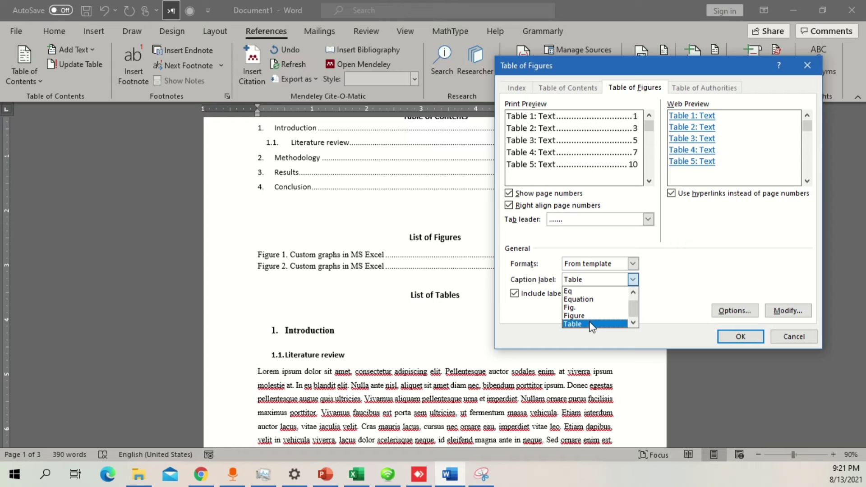
{"action": "key", "text": "Up"}
{"action": "left_click", "coordinate": [591, 324]}
{"action": "left_click", "coordinate": [749, 337]}
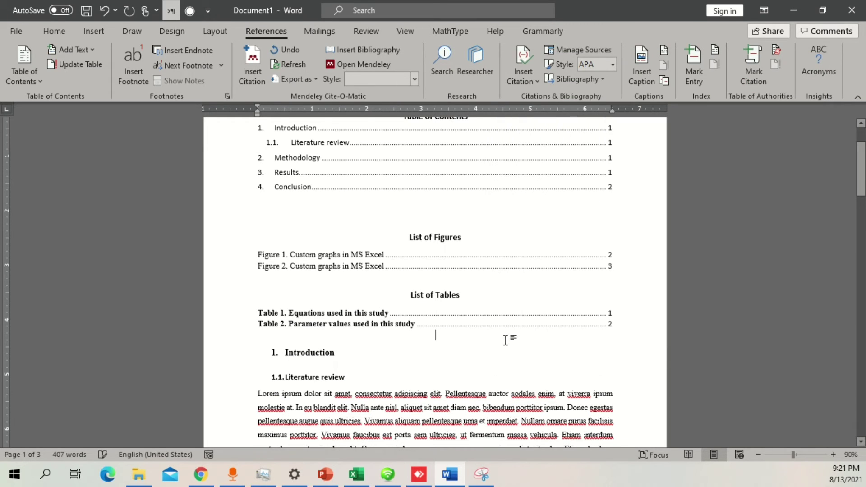
- Remove bold from the table caption descriptions
{"action": "scroll", "coordinate": [451, 333], "scroll_direction": "down", "scroll_amount": 6}
{"action": "scroll", "coordinate": [381, 316], "scroll_direction": "up", "scroll_amount": 2}
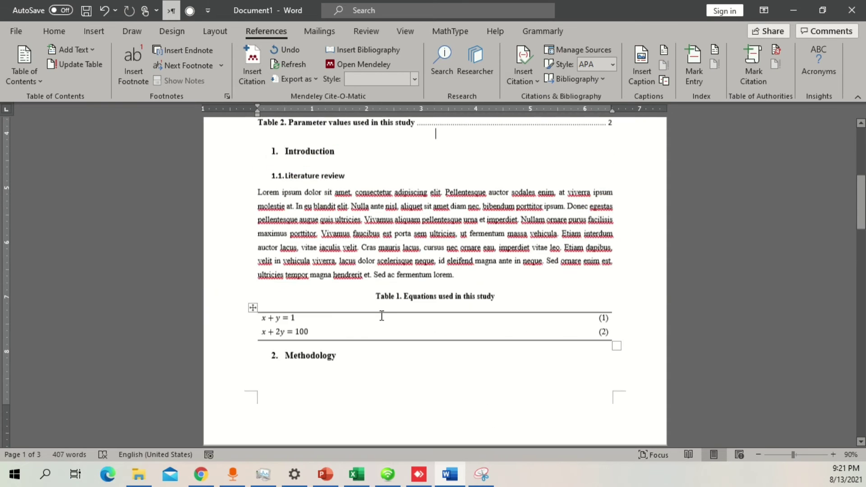
{"action": "scroll", "coordinate": [382, 316], "scroll_direction": "up", "scroll_amount": 2}
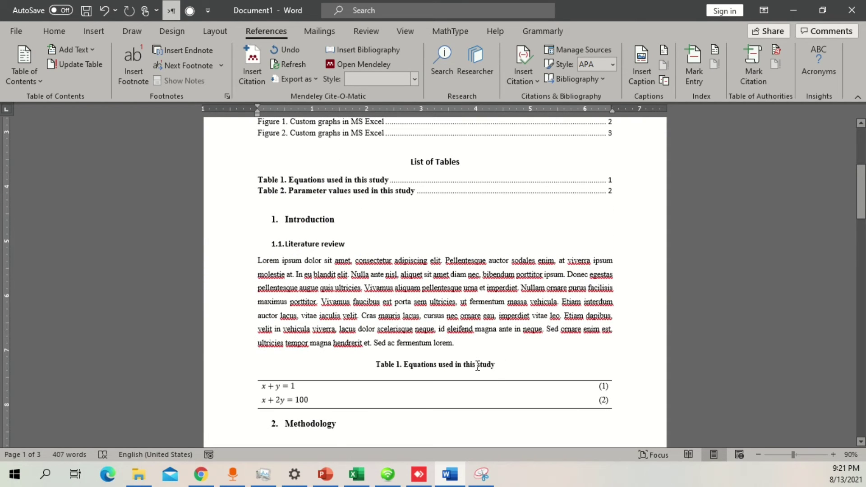
{"action": "left_click_drag", "start_coordinate": [493, 365], "coordinate": [407, 364]}
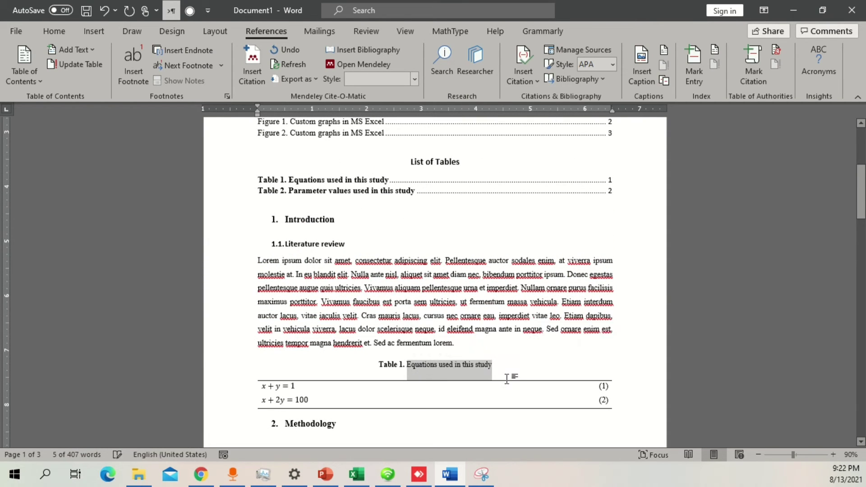
{"action": "scroll", "coordinate": [496, 366], "scroll_direction": "down", "scroll_amount": 10}
{"action": "left_click_drag", "start_coordinate": [514, 290], "coordinate": [406, 288]}
{"action": "key", "text": "ctrl+b"}
{"action": "scroll", "coordinate": [296, 311], "scroll_direction": "up", "scroll_amount": 3}
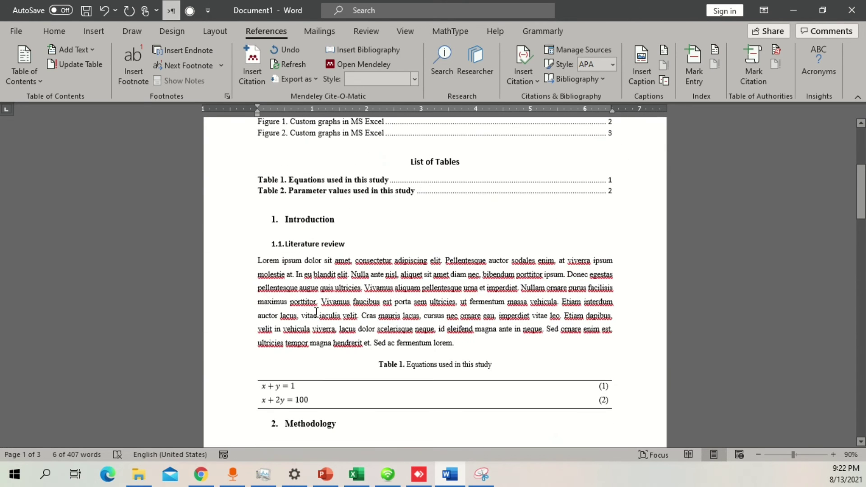
- Update the entire List of Tables field to match the unbolded captions
{"action": "left_click", "coordinate": [288, 191]}
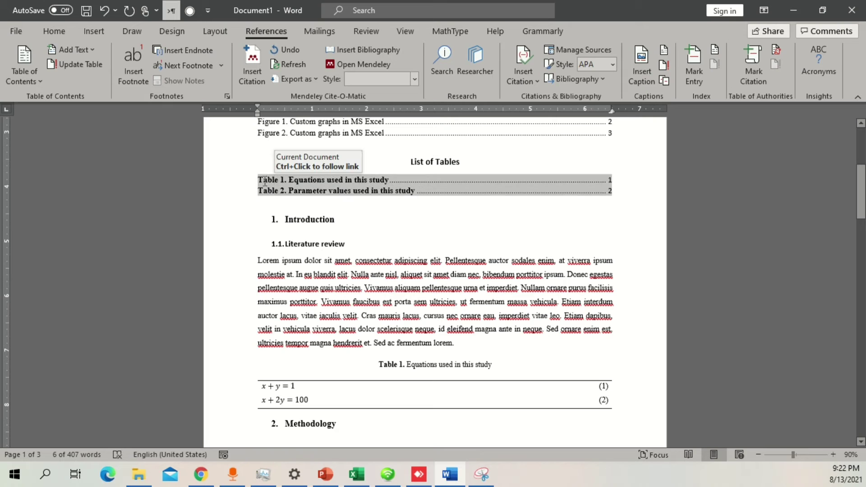
{"action": "right_click", "coordinate": [310, 180]}
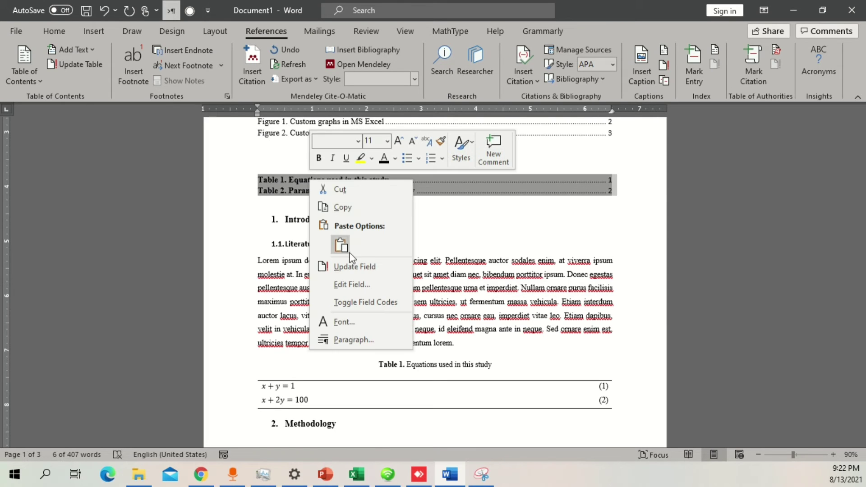
{"action": "left_click", "coordinate": [353, 266]}
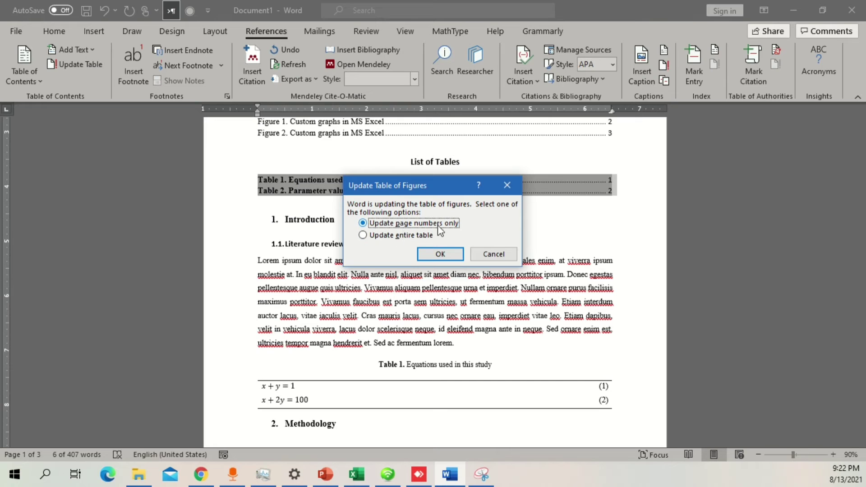
{"action": "left_click", "coordinate": [389, 235]}
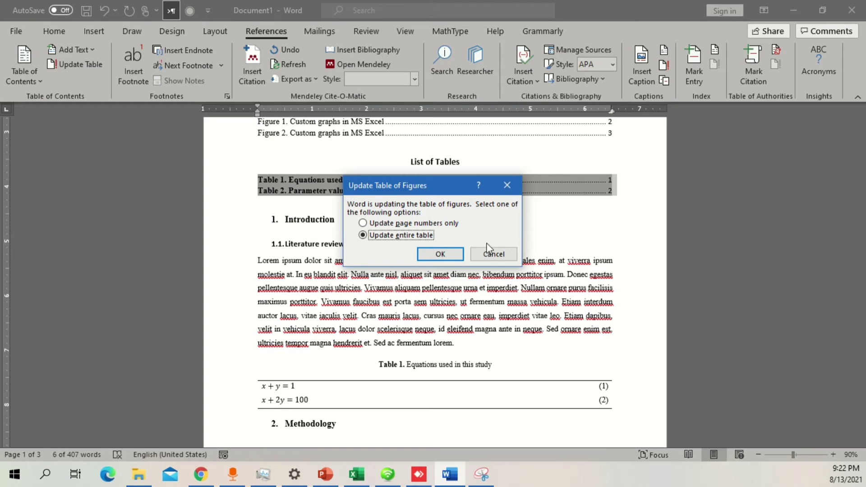
{"action": "left_click", "coordinate": [442, 255]}
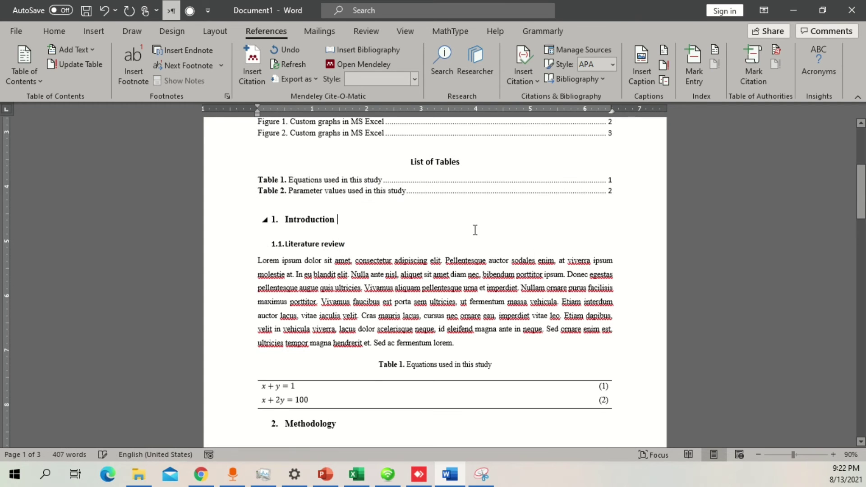
{"action": "scroll", "coordinate": [404, 277], "scroll_direction": "up", "scroll_amount": 3}
{"action": "scroll", "coordinate": [408, 289], "scroll_direction": "down", "scroll_amount": 6}
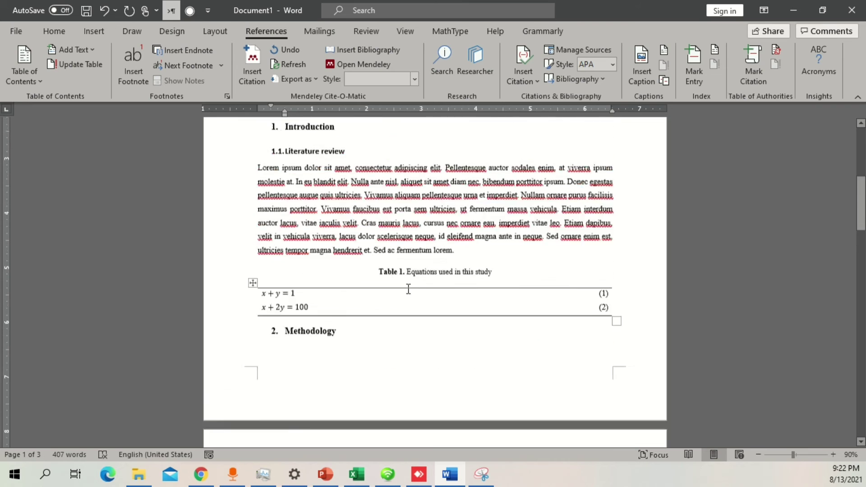
{"action": "scroll", "coordinate": [409, 289], "scroll_direction": "up", "scroll_amount": 7}
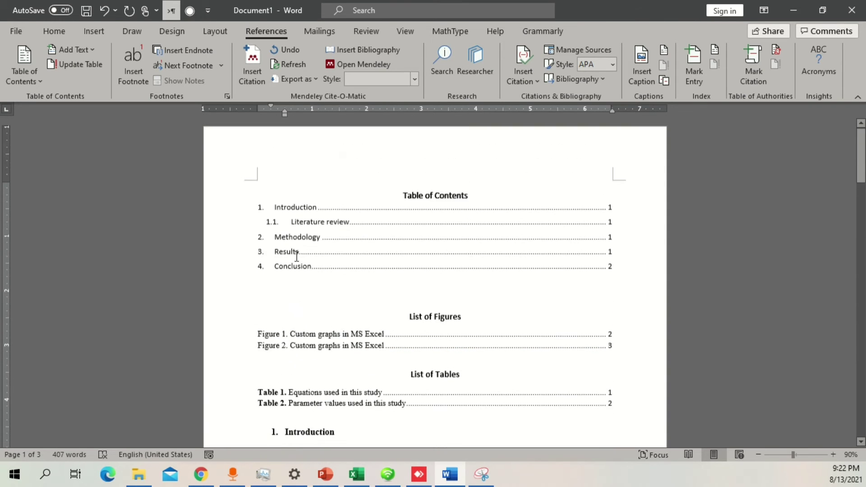
{"action": "scroll", "coordinate": [297, 258], "scroll_direction": "down", "scroll_amount": 2}
- Turn off bold on the 'Table 1. Equations' caption label so it is fully plain
{"action": "left_click", "coordinate": [258, 261]}
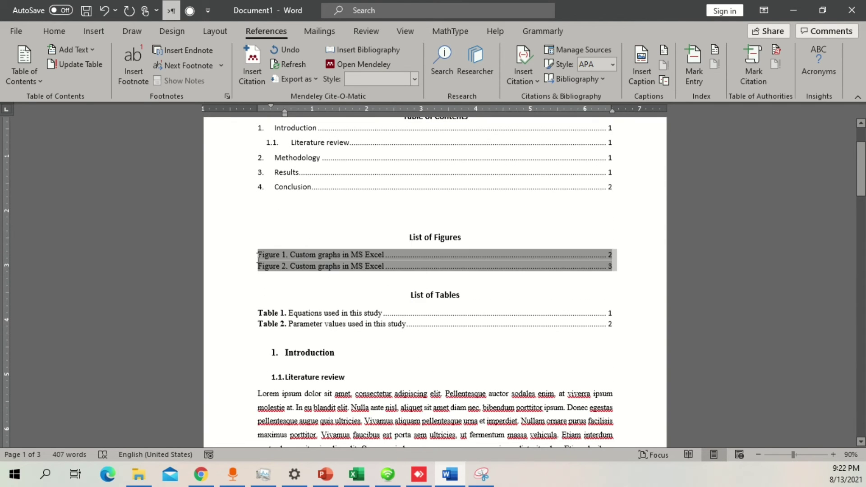
{"action": "left_click", "coordinate": [258, 260]}
{"action": "scroll", "coordinate": [324, 310], "scroll_direction": "down", "scroll_amount": 15}
{"action": "scroll", "coordinate": [381, 339], "scroll_direction": "up", "scroll_amount": 3}
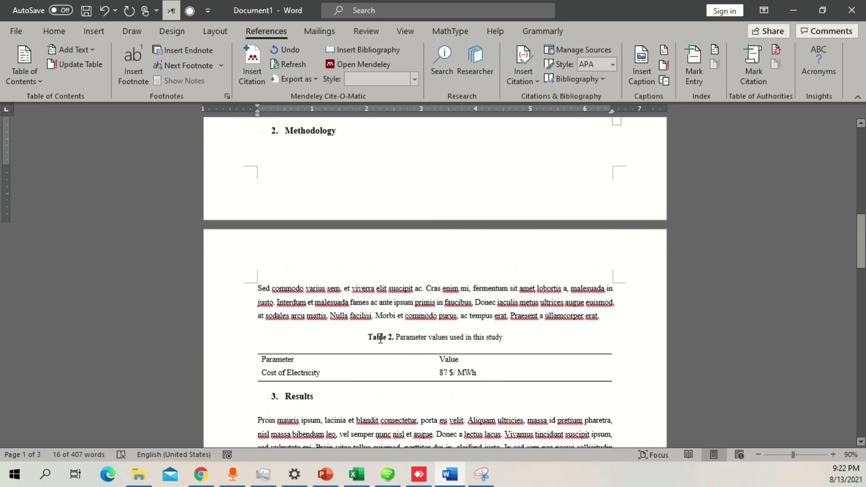
{"action": "left_click_drag", "start_coordinate": [394, 337], "coordinate": [365, 336]}
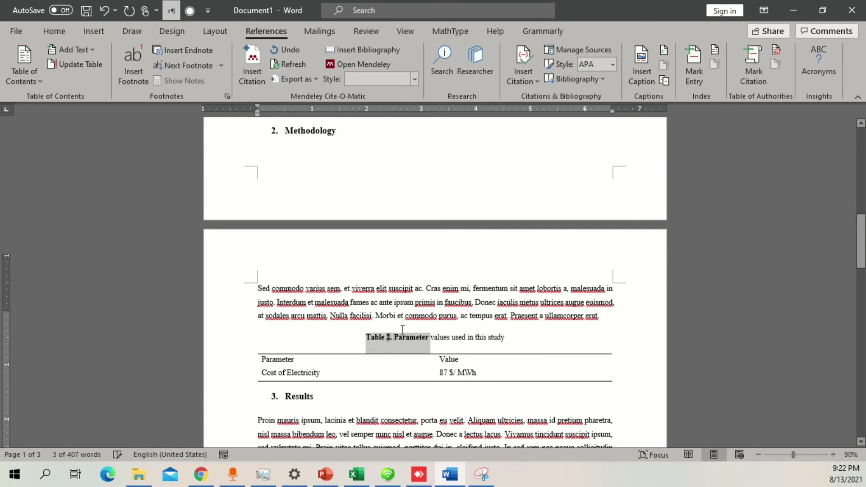
{"action": "scroll", "coordinate": [406, 347], "scroll_direction": "up", "scroll_amount": 2}
{"action": "scroll", "coordinate": [413, 281], "scroll_direction": "up", "scroll_amount": 5}
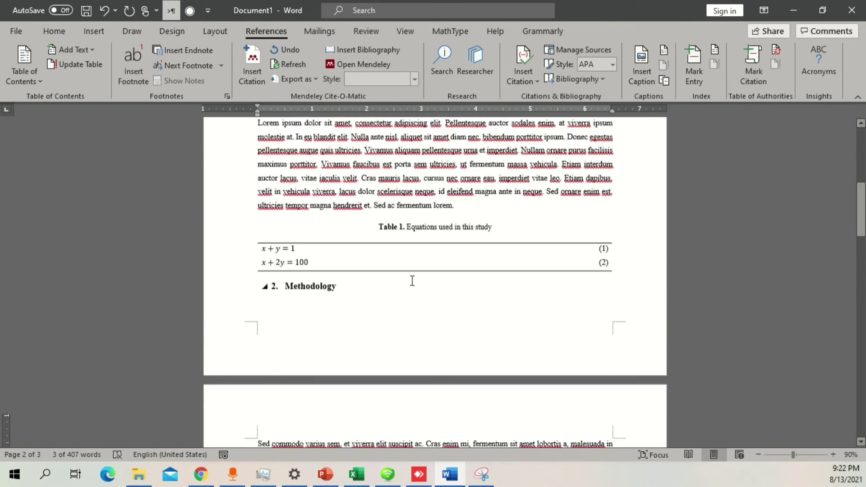
{"action": "left_click_drag", "start_coordinate": [414, 266], "coordinate": [367, 267]}
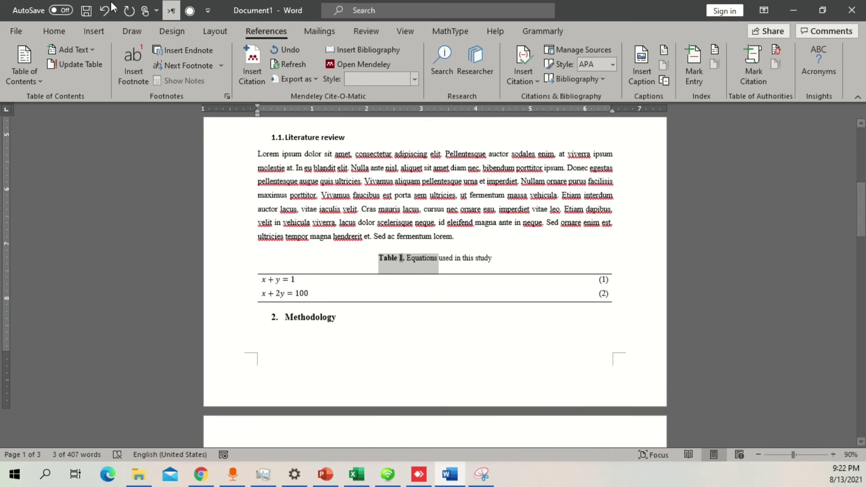
{"action": "left_click", "coordinate": [53, 36]}
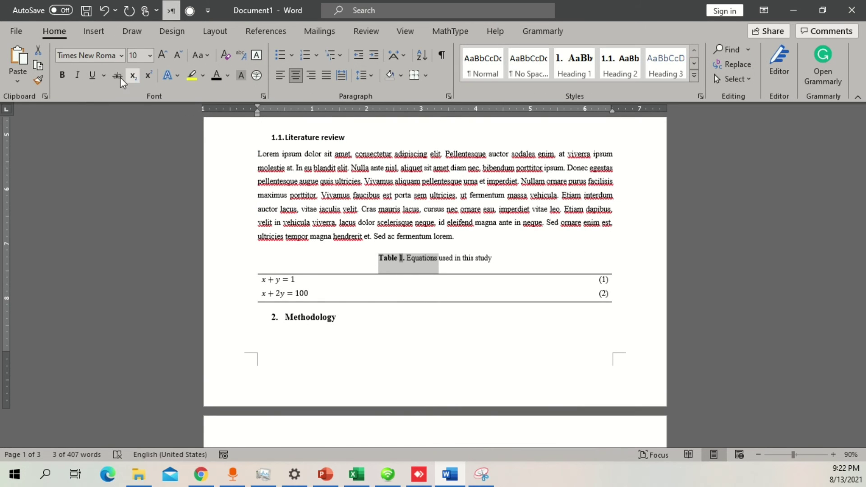
{"action": "left_click", "coordinate": [63, 76]}
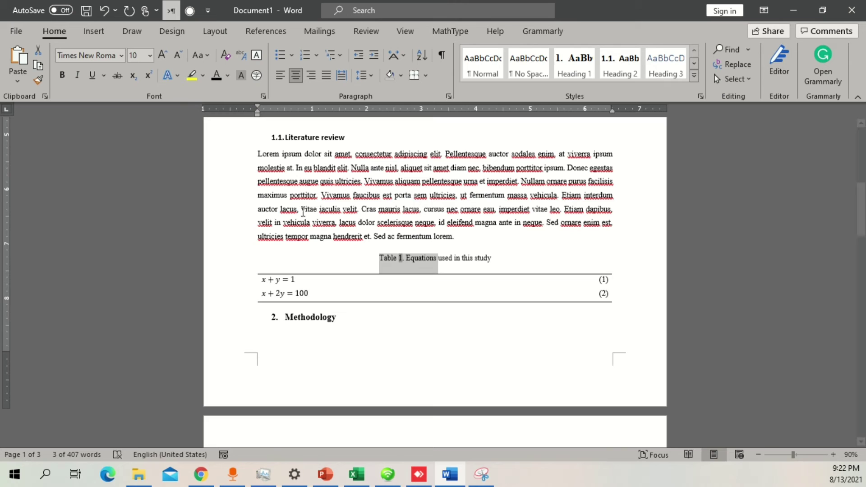
{"action": "left_click", "coordinate": [397, 210]}
{"action": "left_click", "coordinate": [576, 348]}
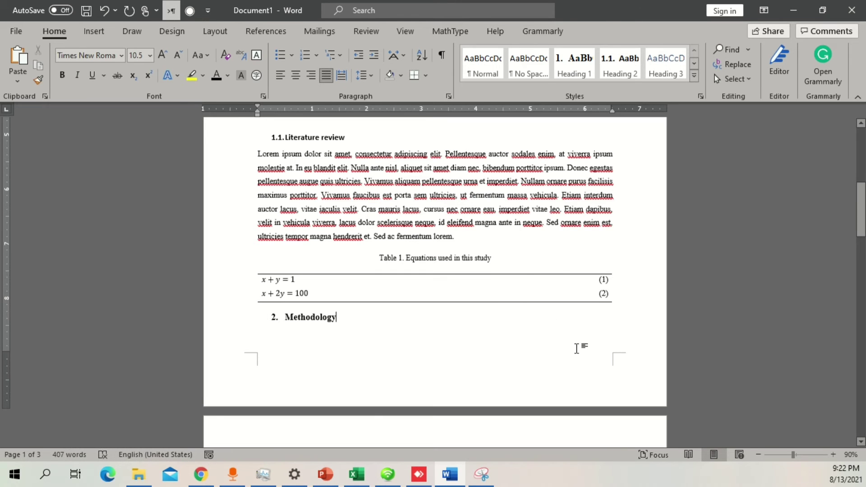
- Delete the empty line above List of Figures and set the whole document to Times New Roman
{"action": "scroll", "coordinate": [578, 348], "scroll_direction": "up", "scroll_amount": 3}
{"action": "scroll", "coordinate": [578, 349], "scroll_direction": "up", "scroll_amount": 3}
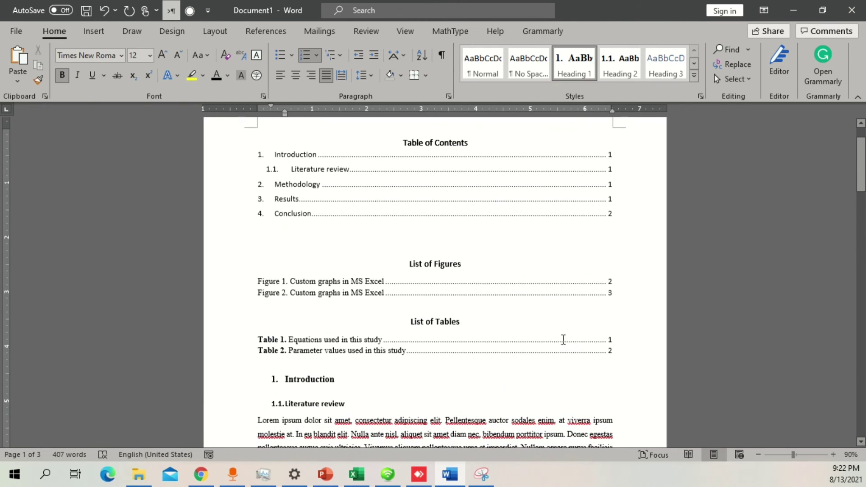
{"action": "left_click", "coordinate": [472, 250]}
{"action": "key", "text": "BackSpace"}
{"action": "key", "text": "BackSpace"}
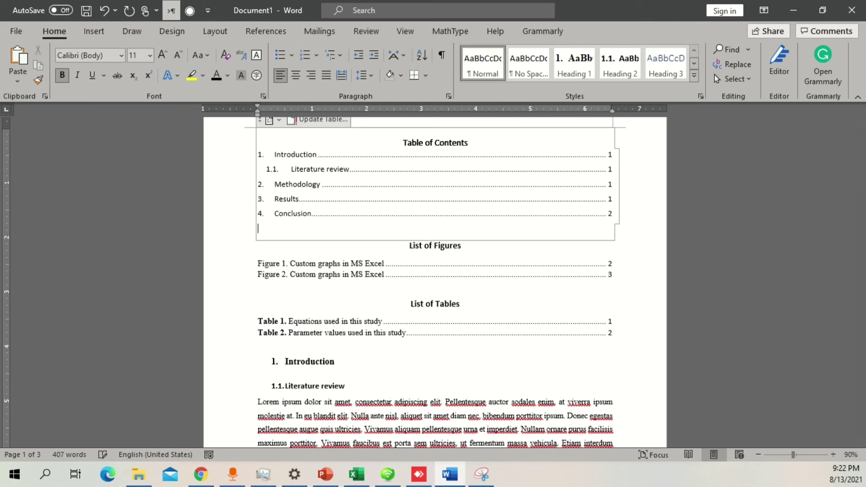
{"action": "key", "text": "ctrl+a"}
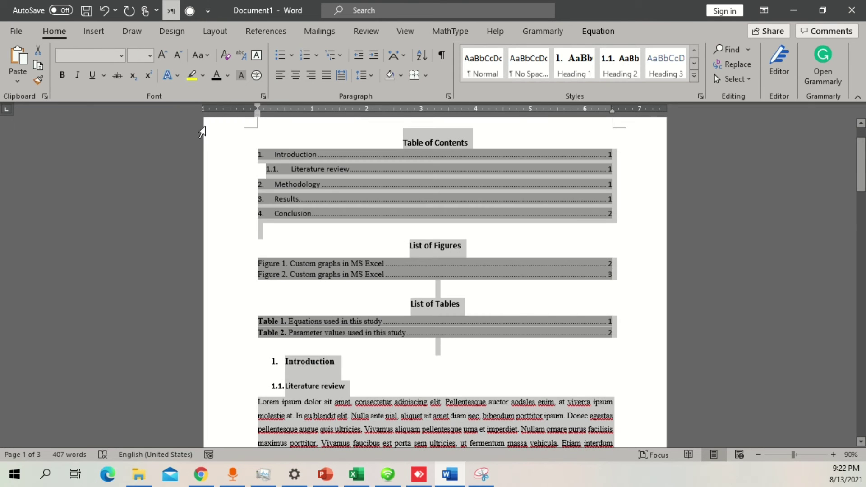
{"action": "left_click", "coordinate": [91, 54]}
{"action": "type", "text": "Time"}
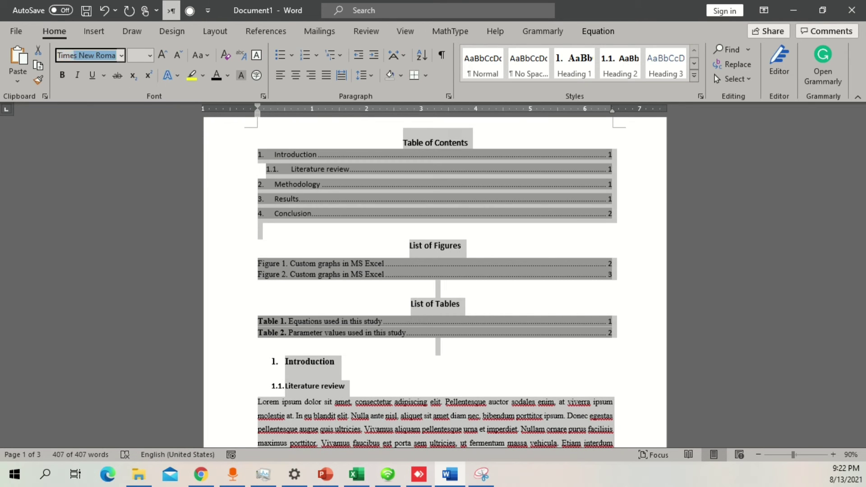
{"action": "type", "text": "s"}
{"action": "key", "text": "Return"}
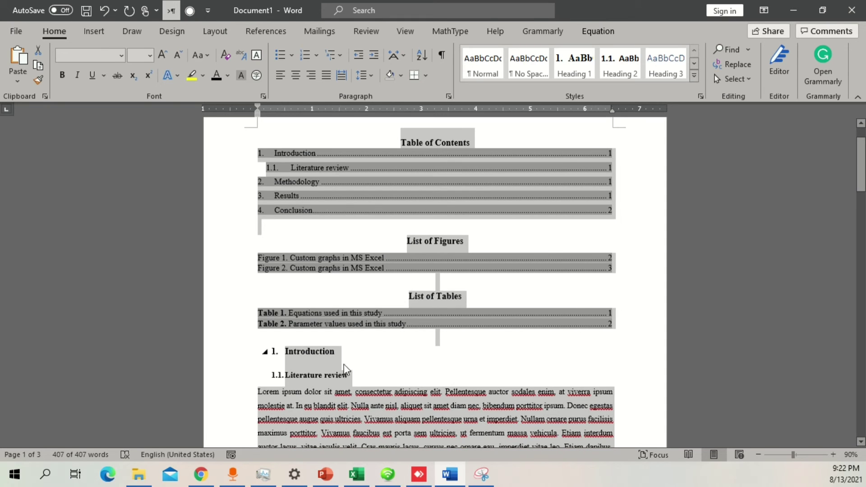
- Insert a page break so the Introduction heading starts on a new page
{"action": "left_click", "coordinate": [337, 352]}
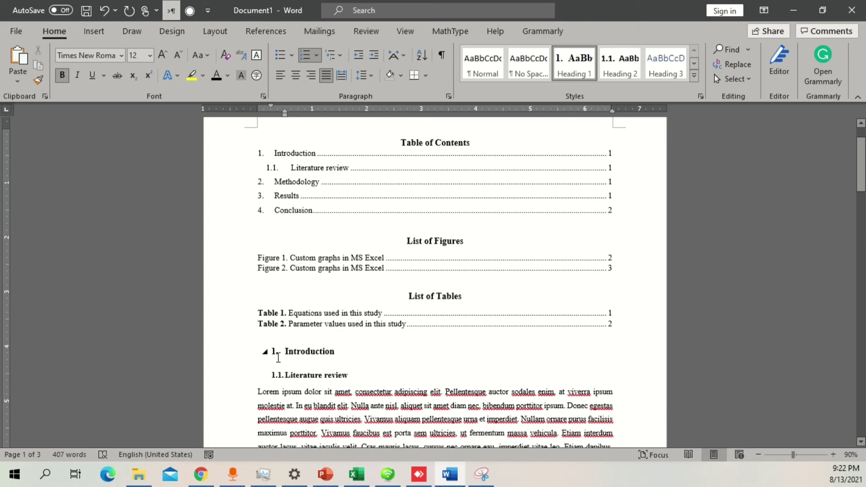
{"action": "left_click", "coordinate": [278, 358]}
{"action": "key", "text": "ctrl+Return"}
{"action": "scroll", "coordinate": [287, 382], "scroll_direction": "up", "scroll_amount": 5}
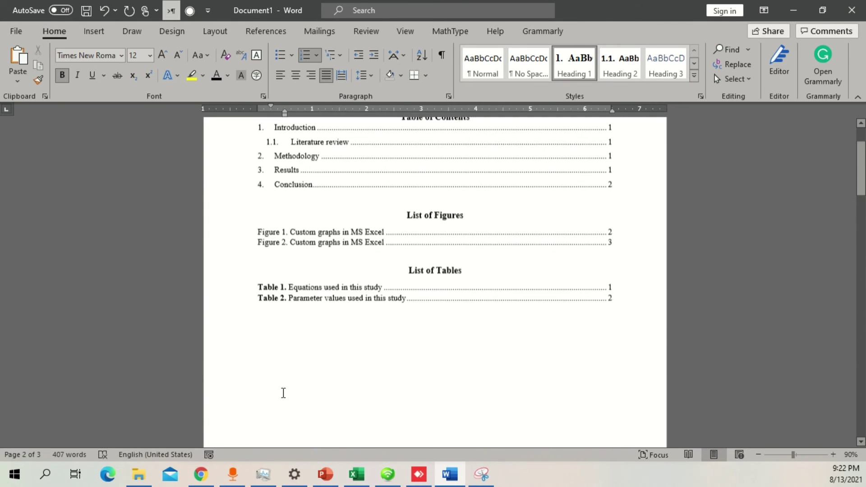
- Select the contents and list entries and remove the space before their paragraphs
{"action": "left_click", "coordinate": [428, 410]}
{"action": "left_click_drag", "start_coordinate": [518, 397], "coordinate": [260, 222]}
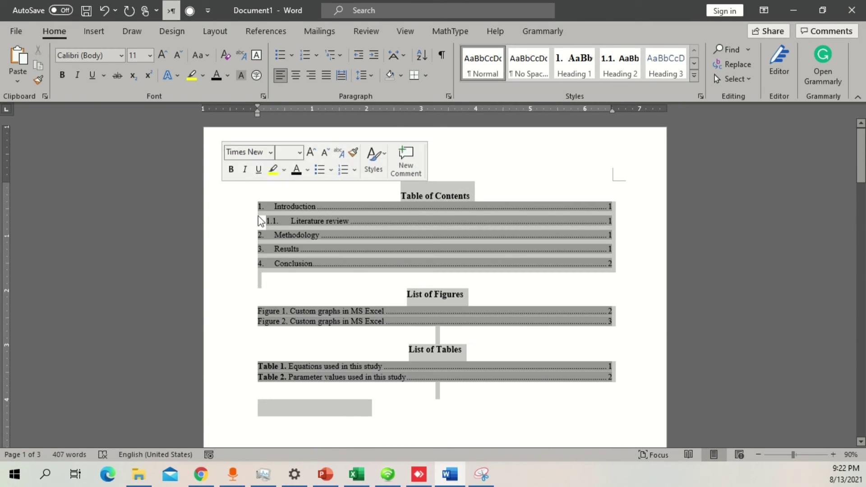
{"action": "left_click", "coordinate": [365, 75]}
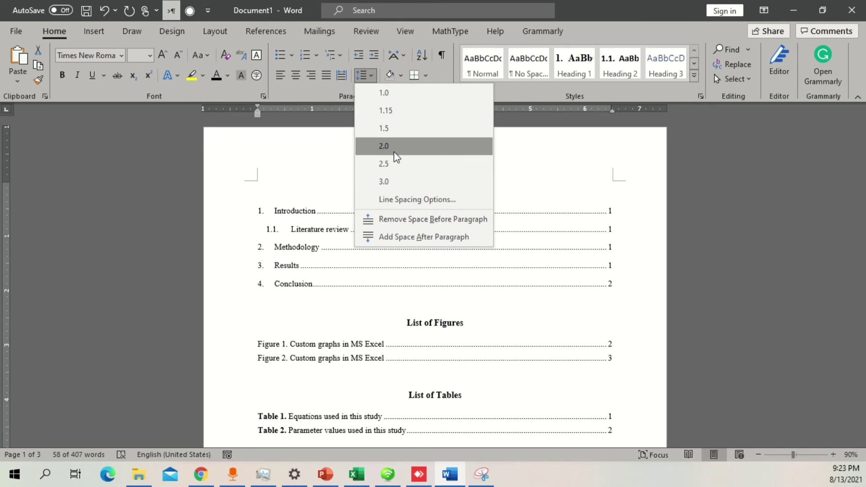
{"action": "left_click", "coordinate": [408, 223]}
- Set the lists' line spacing to Single in the paragraph spacing options
{"action": "left_click", "coordinate": [365, 75]}
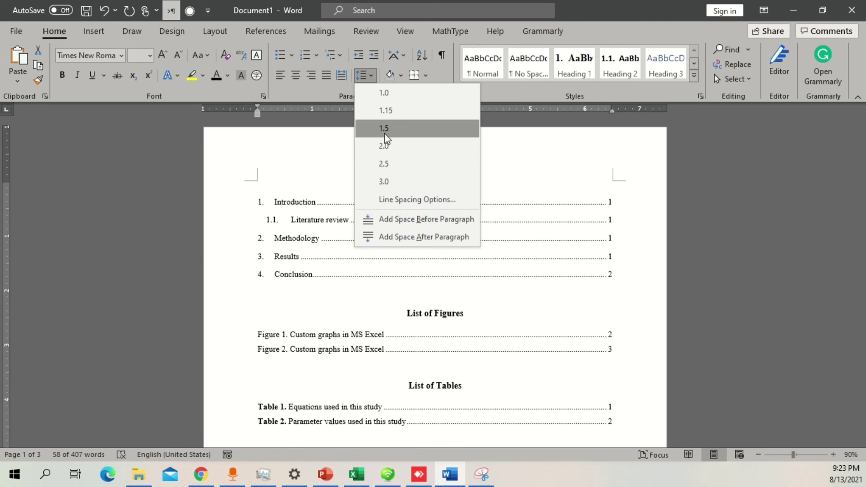
{"action": "left_click", "coordinate": [384, 129]}
{"action": "left_click", "coordinate": [363, 75]}
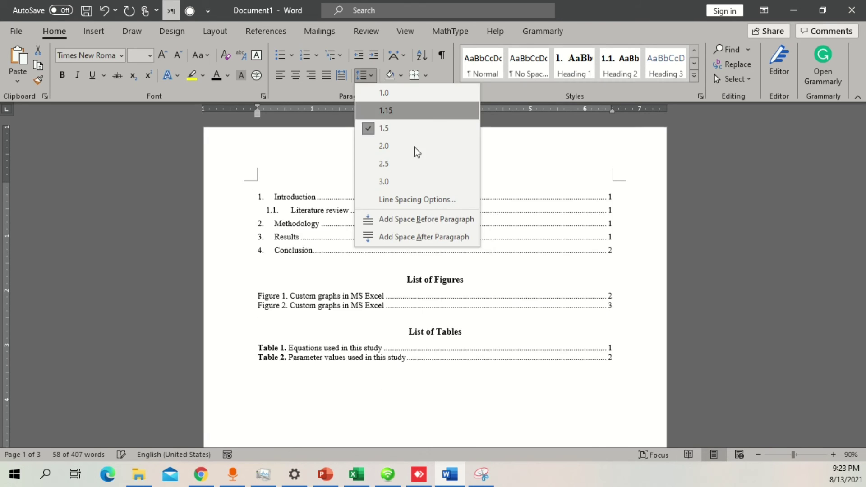
{"action": "left_click", "coordinate": [443, 202]}
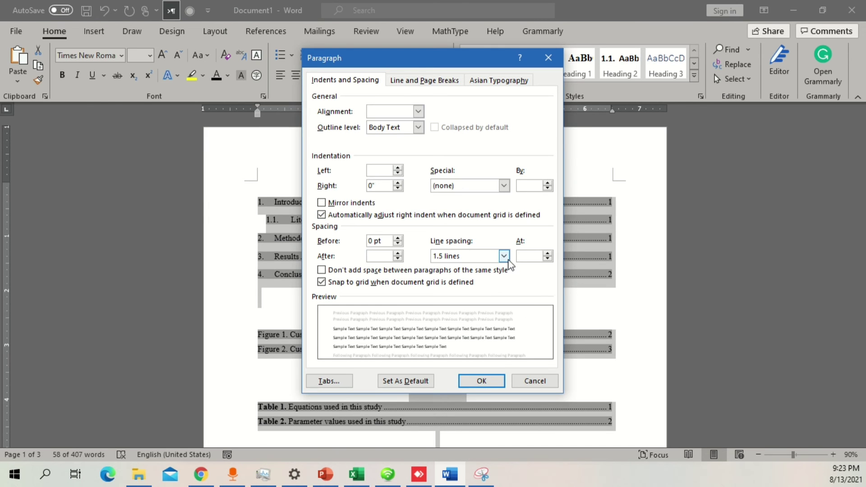
{"action": "left_click", "coordinate": [504, 257]}
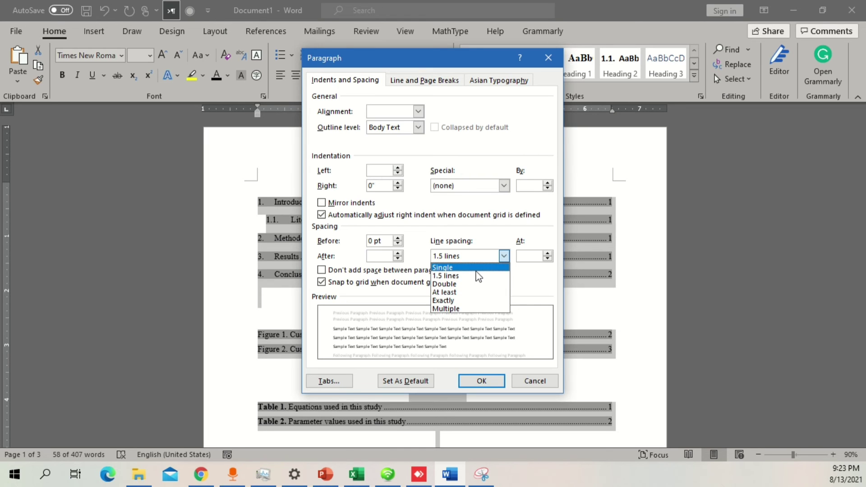
{"action": "key", "text": "Return"}
{"action": "left_click", "coordinate": [483, 381]}
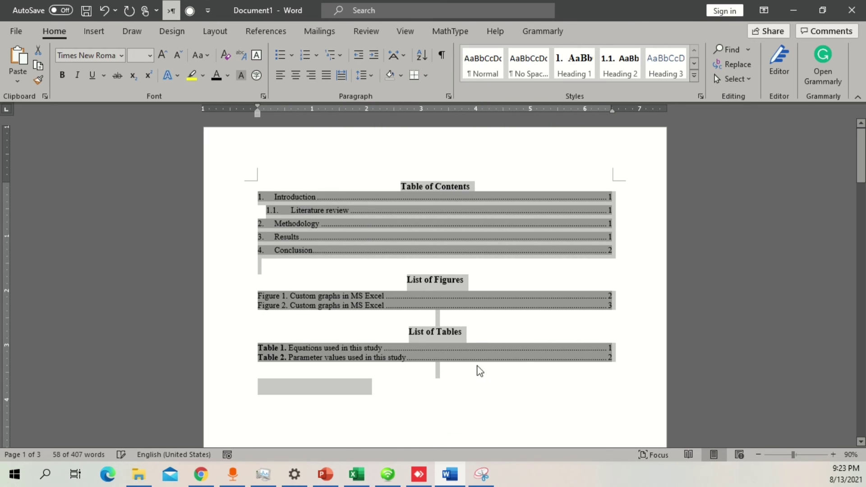
{"action": "left_click", "coordinate": [362, 75]}
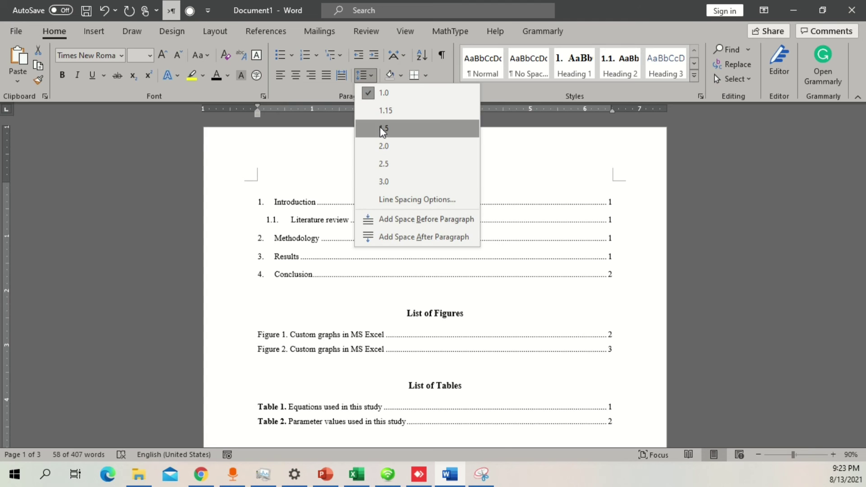
- Apply 1.5 line spacing to the contents, figures and tables lists
{"action": "left_click", "coordinate": [384, 131]}
{"action": "left_click", "coordinate": [443, 286]}
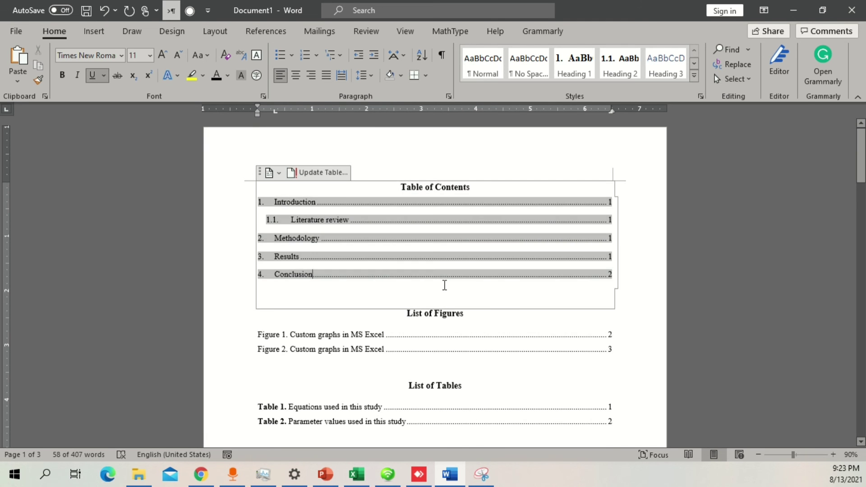
{"action": "scroll", "coordinate": [461, 314], "scroll_direction": "down", "scroll_amount": 3}
{"action": "scroll", "coordinate": [548, 358], "scroll_direction": "up", "scroll_amount": 3}
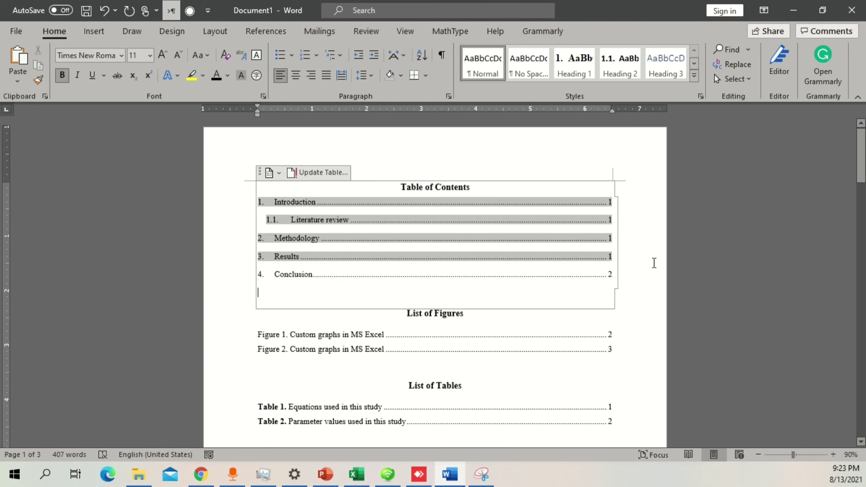
{"action": "scroll", "coordinate": [658, 255], "scroll_direction": "down", "scroll_amount": 3}
{"action": "left_click", "coordinate": [504, 360]}
- Retitle the first heading to '1. Introduction to Materials'
{"action": "scroll", "coordinate": [504, 359], "scroll_direction": "up", "scroll_amount": 3}
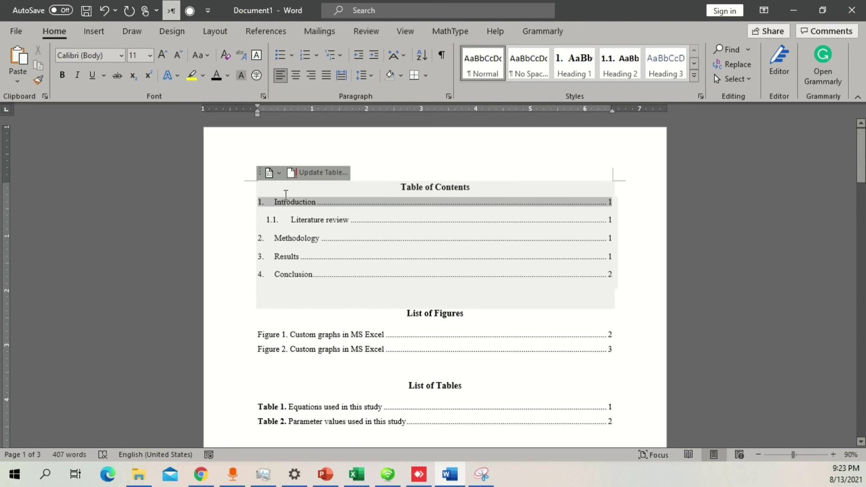
{"action": "scroll", "coordinate": [378, 322], "scroll_direction": "down", "scroll_amount": 10}
{"action": "scroll", "coordinate": [378, 322], "scroll_direction": "down", "scroll_amount": 3}
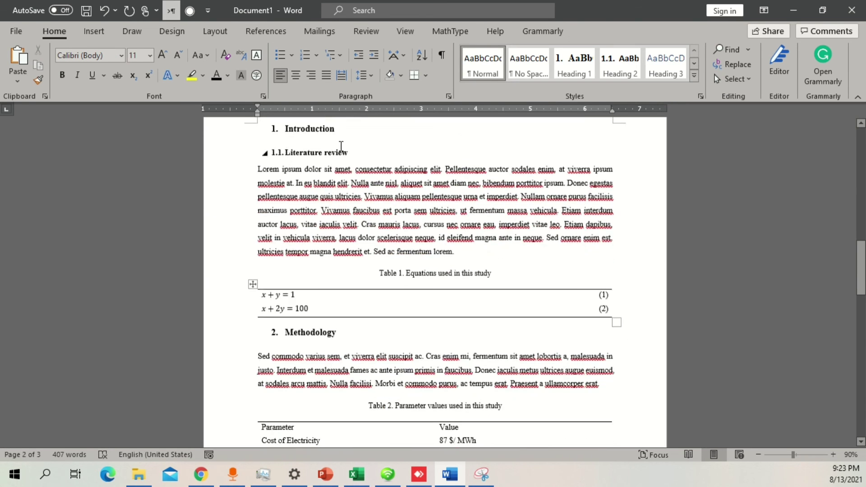
{"action": "left_click", "coordinate": [343, 129]}
{"action": "type", "text": "to Mat"}
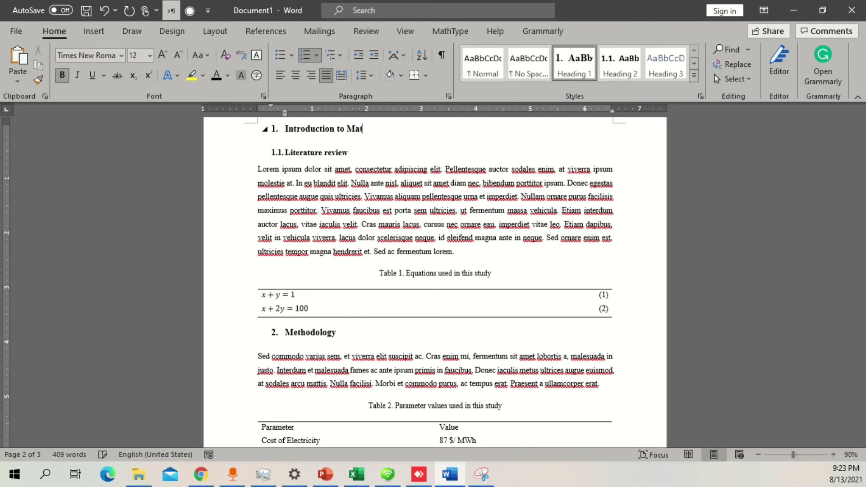
{"action": "type", "text": "erials"}
{"action": "scroll", "coordinate": [476, 254], "scroll_direction": "up", "scroll_amount": 12}
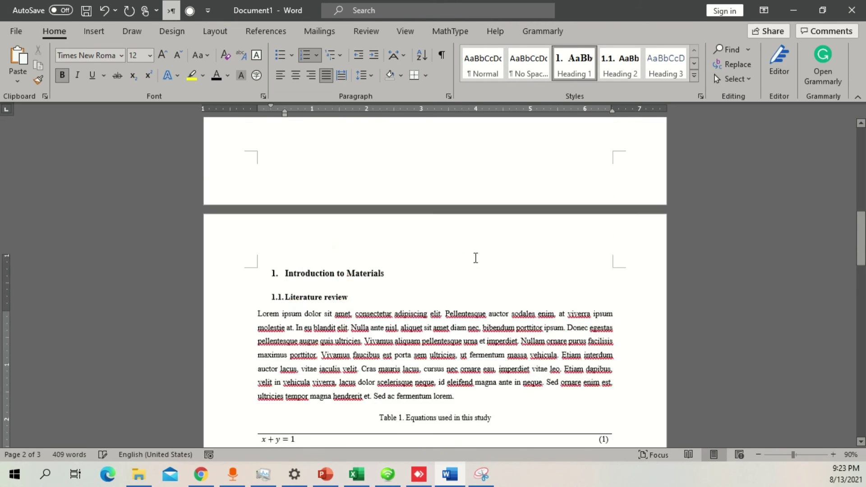
{"action": "left_click", "coordinate": [379, 230]}
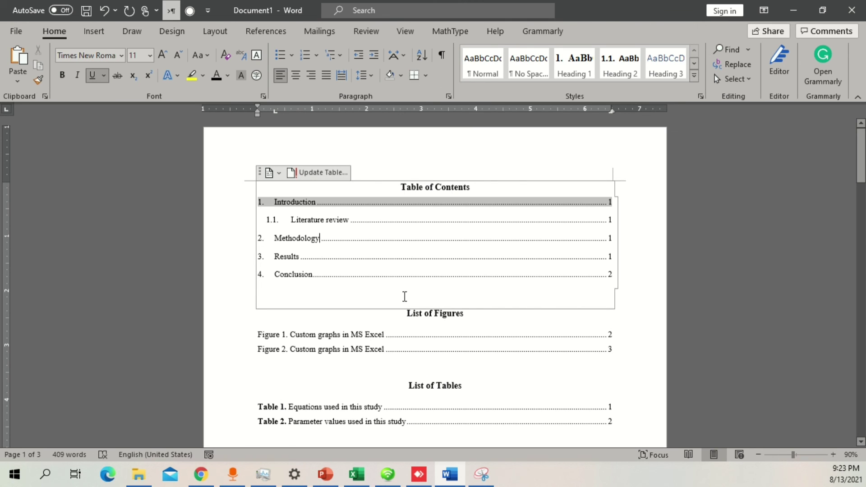
- Update all document fields, fully rebuilding the Table of Contents, List of Figures and List of Tables
{"action": "key", "text": "ctrl+a"}
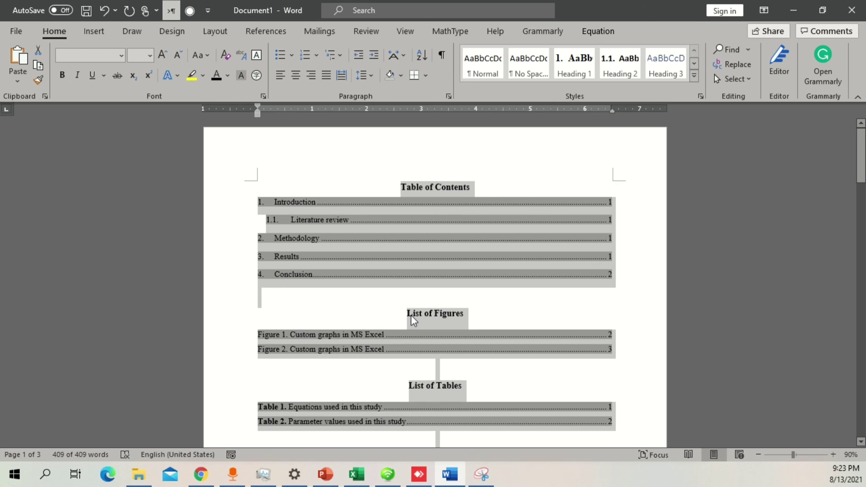
{"action": "key", "text": "F9"}
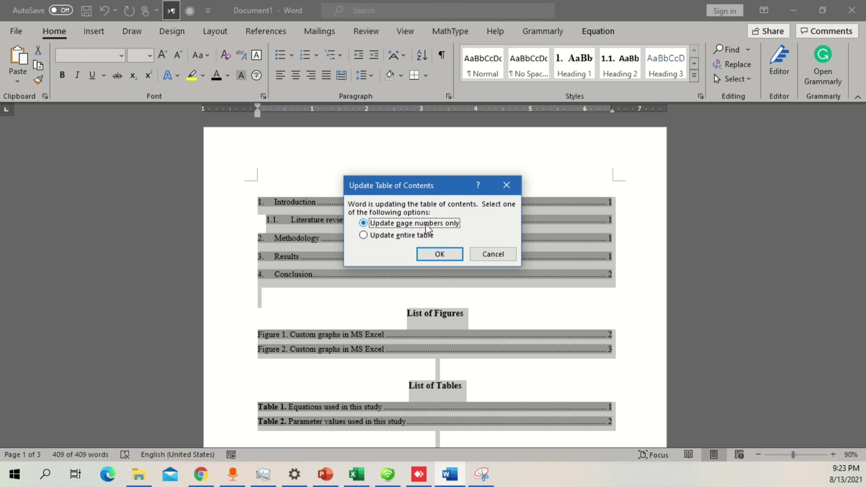
{"action": "left_click", "coordinate": [393, 237]}
{"action": "left_click", "coordinate": [445, 256]}
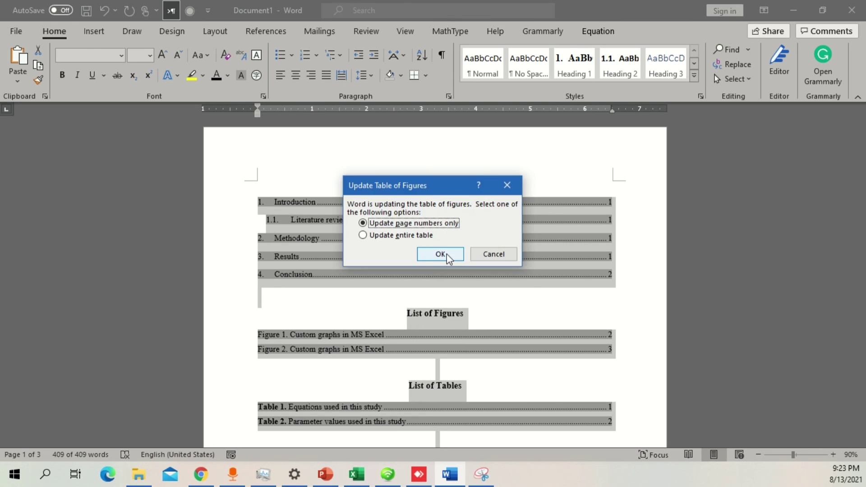
{"action": "left_click", "coordinate": [403, 238]}
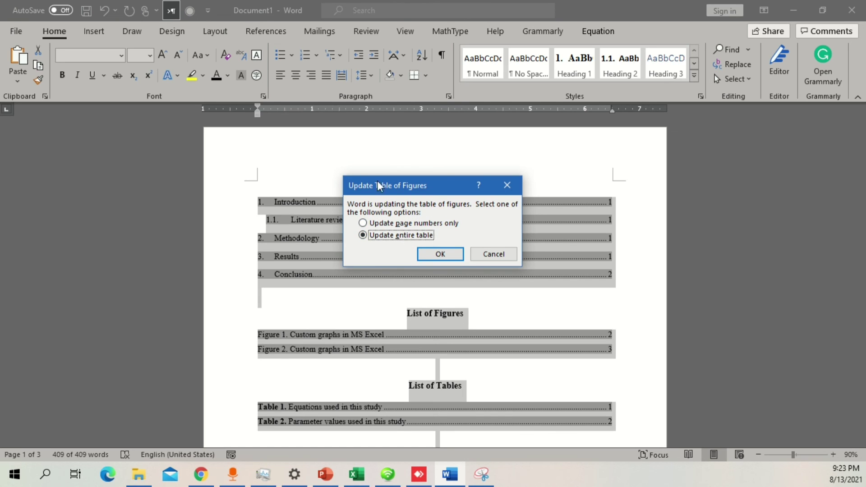
{"action": "left_click", "coordinate": [438, 254]}
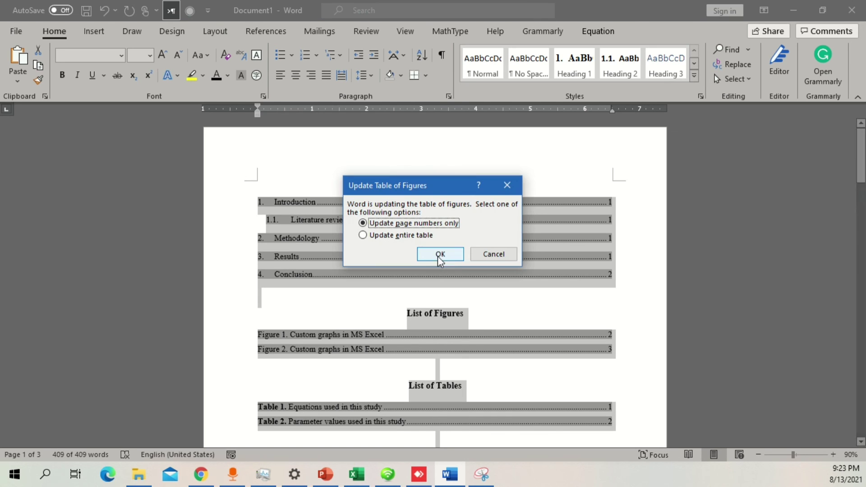
{"action": "left_click", "coordinate": [411, 236]}
{"action": "left_click", "coordinate": [440, 256]}
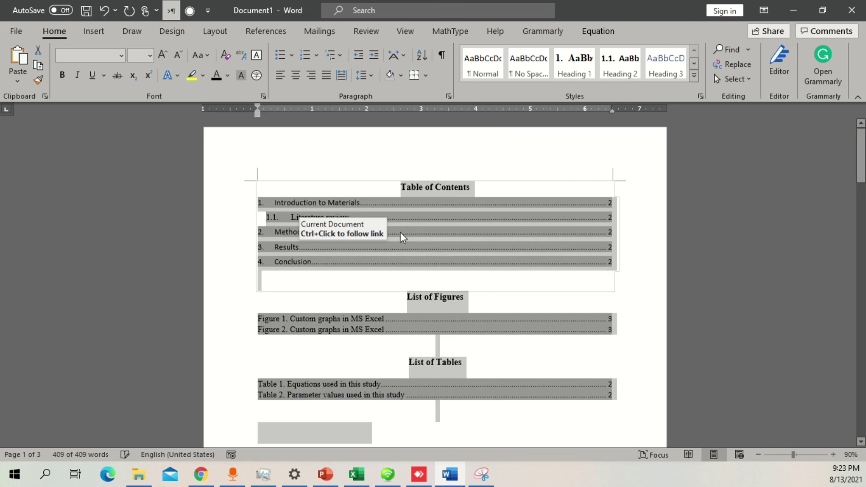
- Rebuild the entire Table of Contents so it lists 1. Introduction to Materials on page 2
{"action": "left_click", "coordinate": [363, 204]}
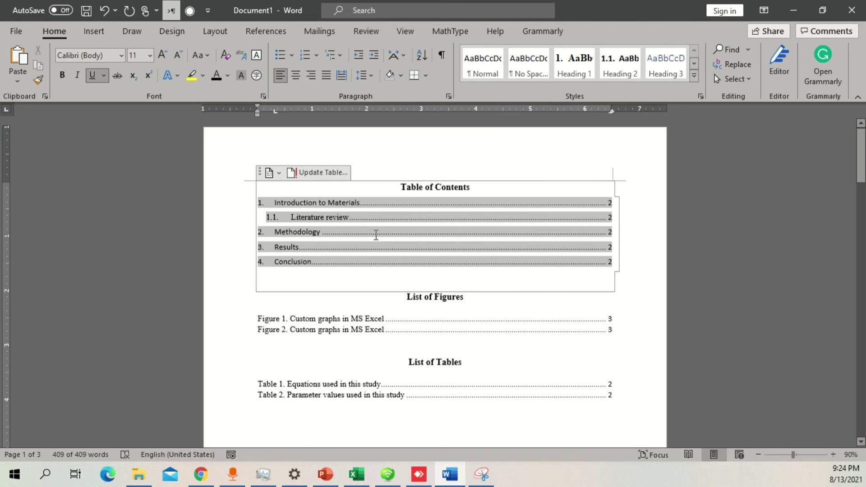
{"action": "left_click", "coordinate": [324, 173]}
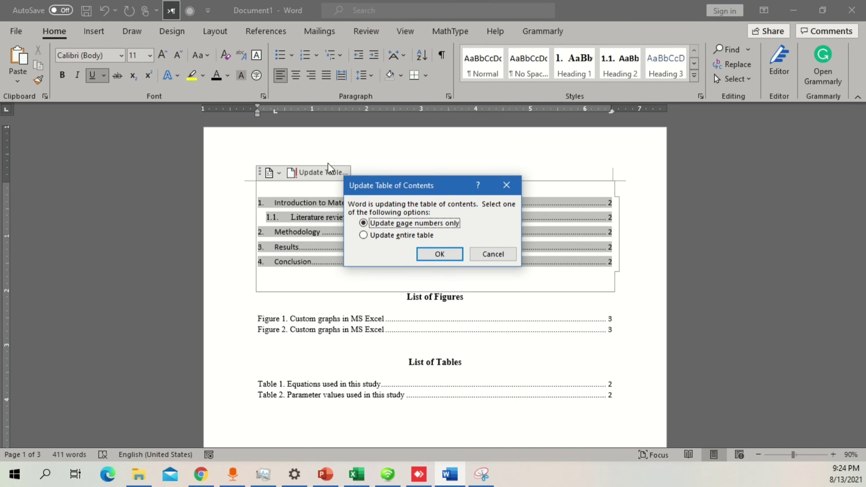
{"action": "key", "text": "Down"}
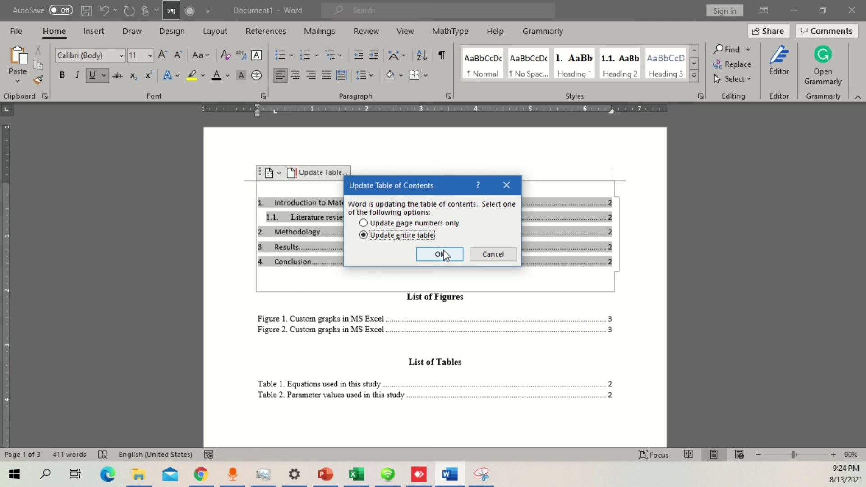
{"action": "left_click", "coordinate": [442, 254]}
{"action": "left_click", "coordinate": [456, 339]}
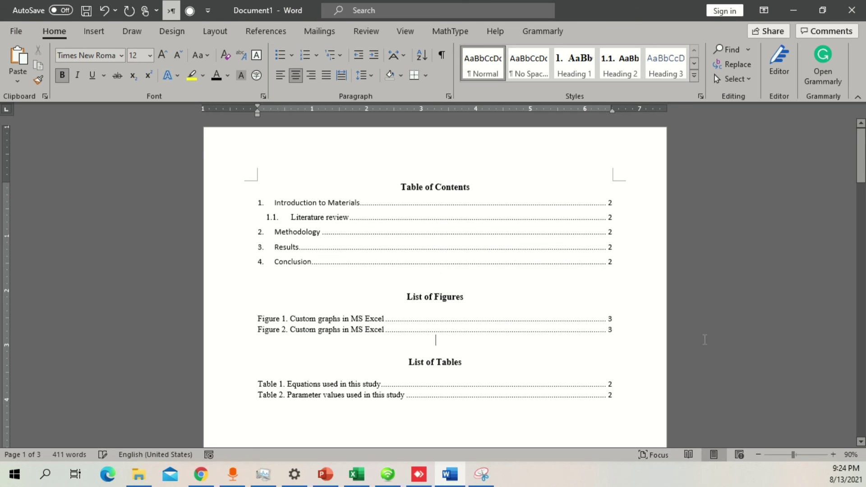
{"action": "scroll", "coordinate": [705, 339], "scroll_direction": "down", "scroll_amount": 15}
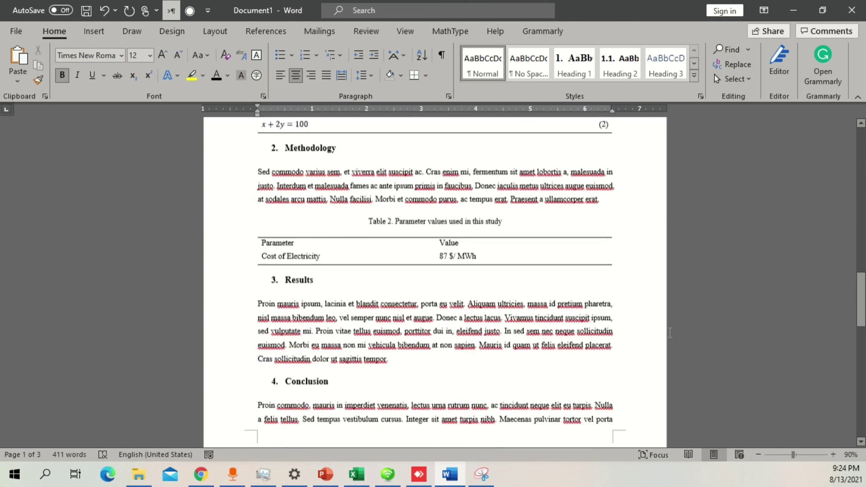
{"action": "scroll", "coordinate": [670, 333], "scroll_direction": "down", "scroll_amount": 3}
{"action": "scroll", "coordinate": [663, 333], "scroll_direction": "up", "scroll_amount": 15}
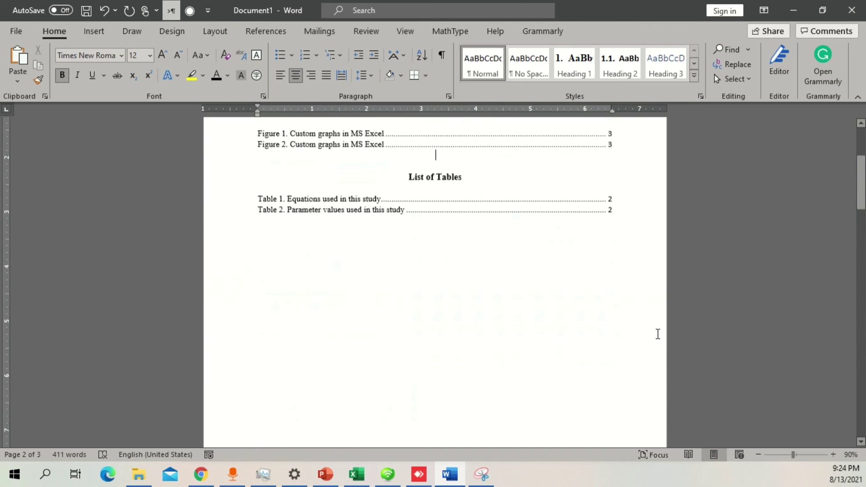
{"action": "scroll", "coordinate": [663, 331], "scroll_direction": "up", "scroll_amount": 6}
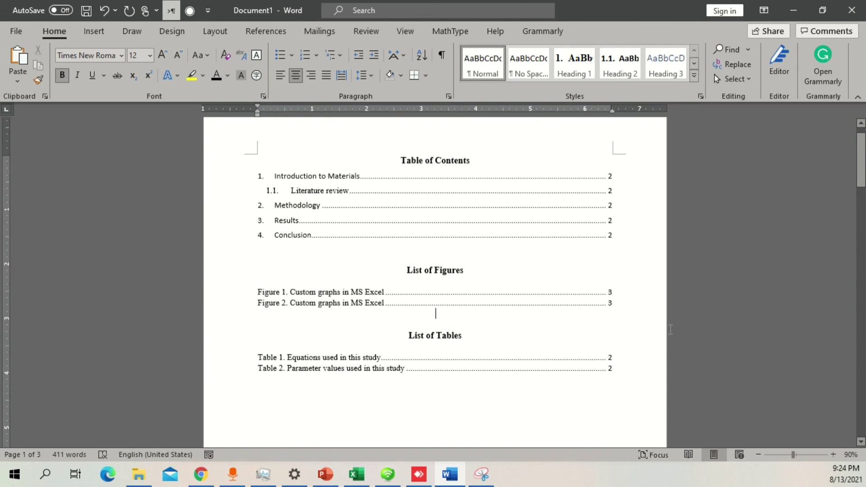